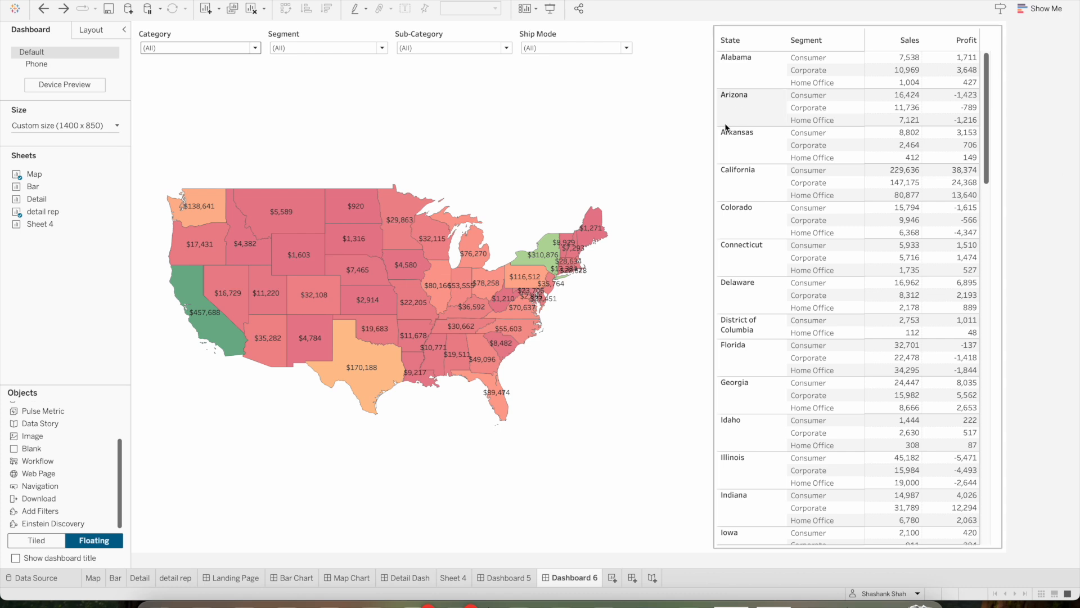
Filter the dashboard's table to the Furniture category and exclude the Corporate segment.
{"action": "left_click", "coordinate": [232, 88]}
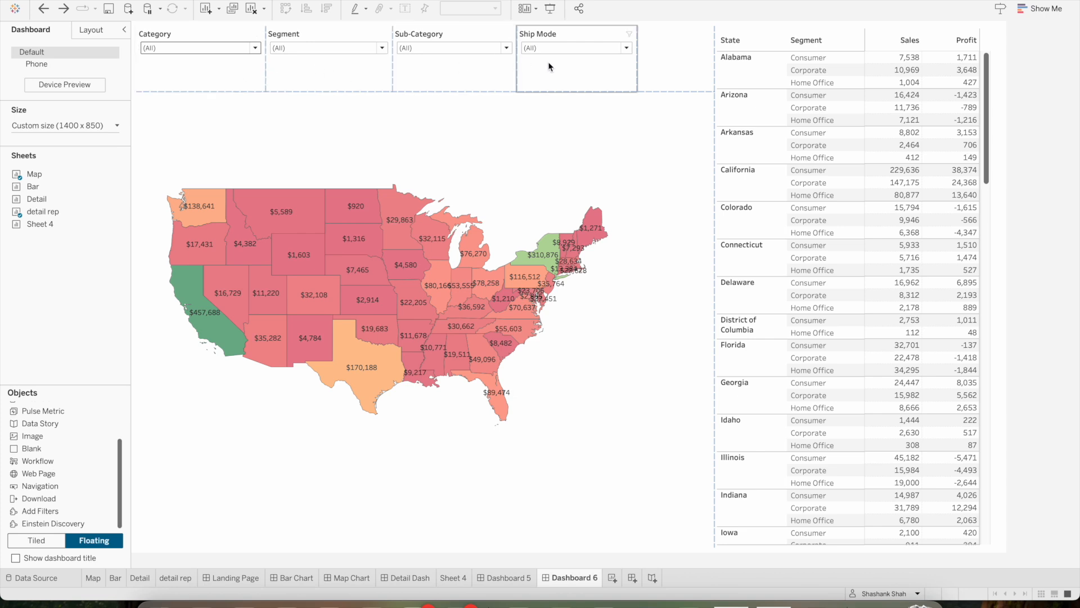
{"action": "left_click", "coordinate": [249, 48]}
{"action": "left_click", "coordinate": [150, 60]}
{"action": "left_click", "coordinate": [150, 72]}
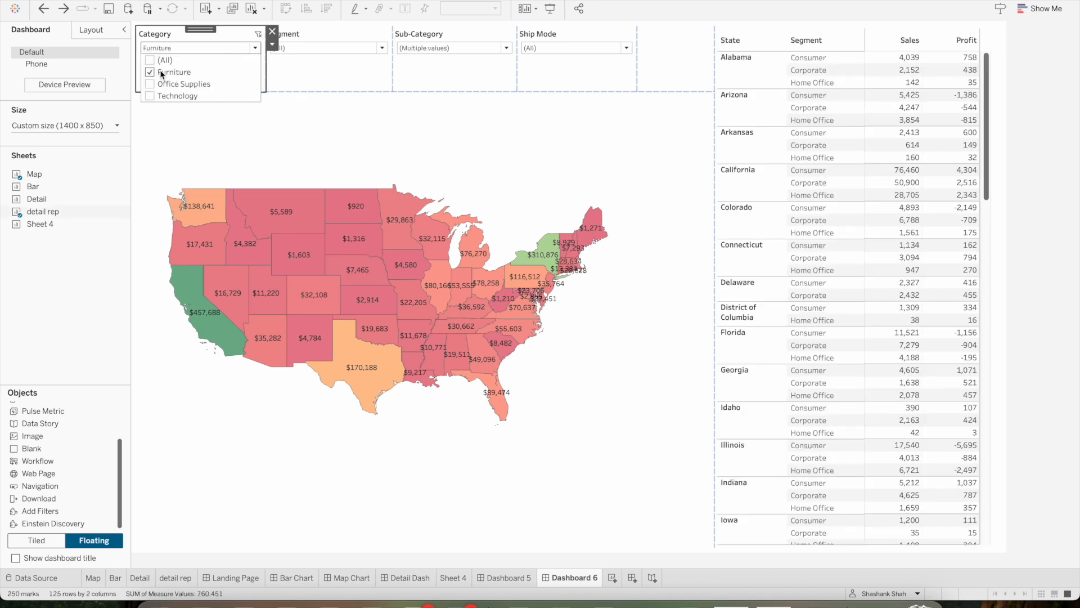
{"action": "left_click", "coordinate": [315, 48]}
{"action": "left_click", "coordinate": [316, 49]}
{"action": "left_click", "coordinate": [280, 85]}
Limit the Ship Mode filter to First Class and Same Day.
{"action": "left_click", "coordinate": [422, 49]}
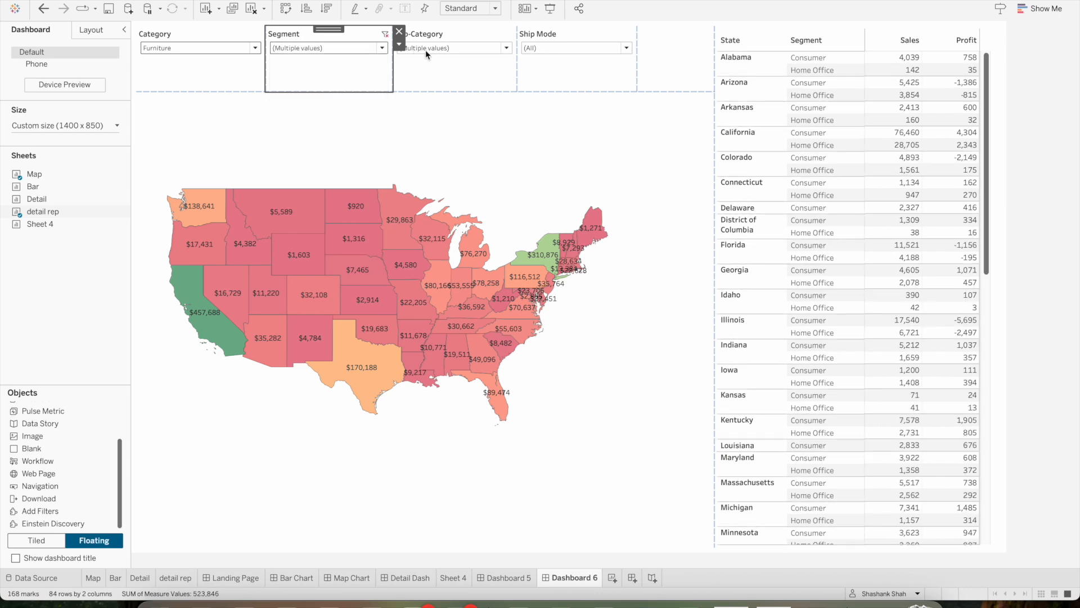
{"action": "left_click", "coordinate": [555, 49]}
{"action": "left_click", "coordinate": [550, 49]}
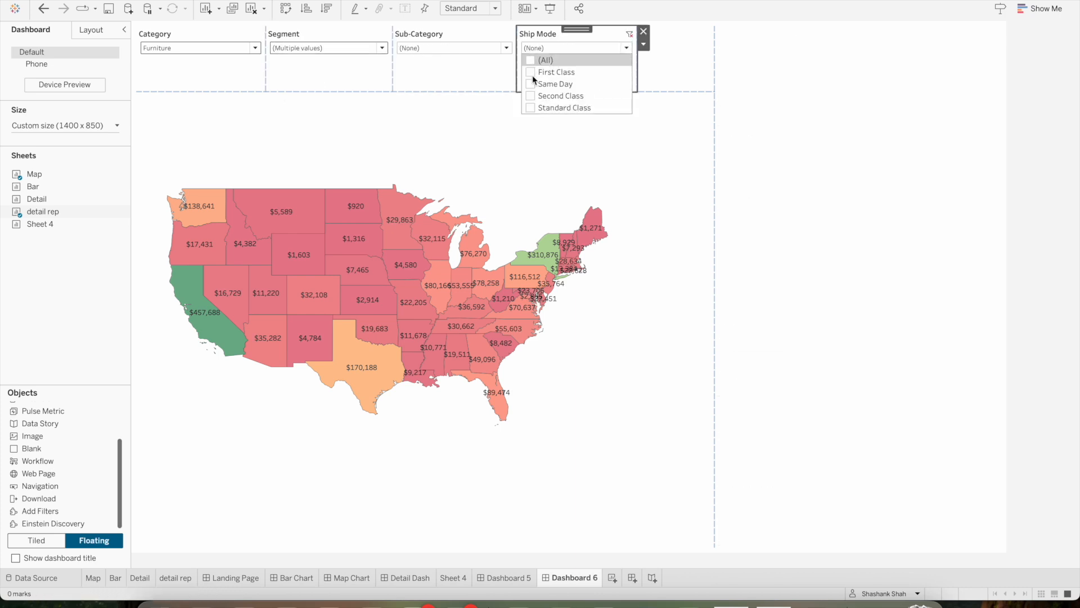
{"action": "left_click", "coordinate": [531, 73]}
{"action": "left_click", "coordinate": [532, 84]}
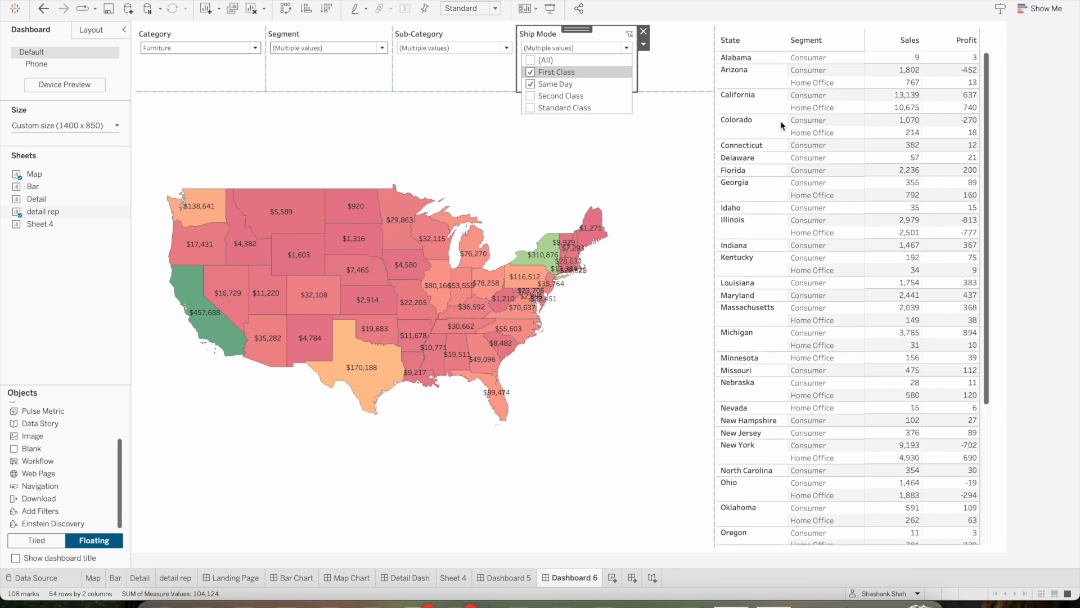
{"action": "left_click", "coordinate": [1037, 155]}
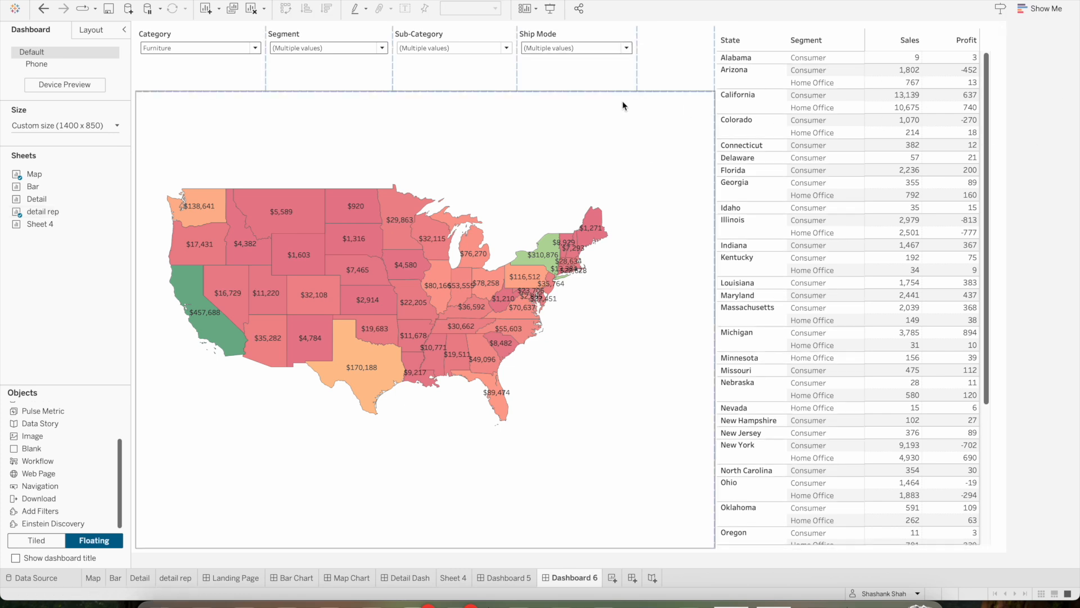
{"action": "left_click", "coordinate": [391, 73]}
Create a new worksheet and review the formula of the Reset Filter calculated field.
{"action": "left_click", "coordinate": [612, 577]}
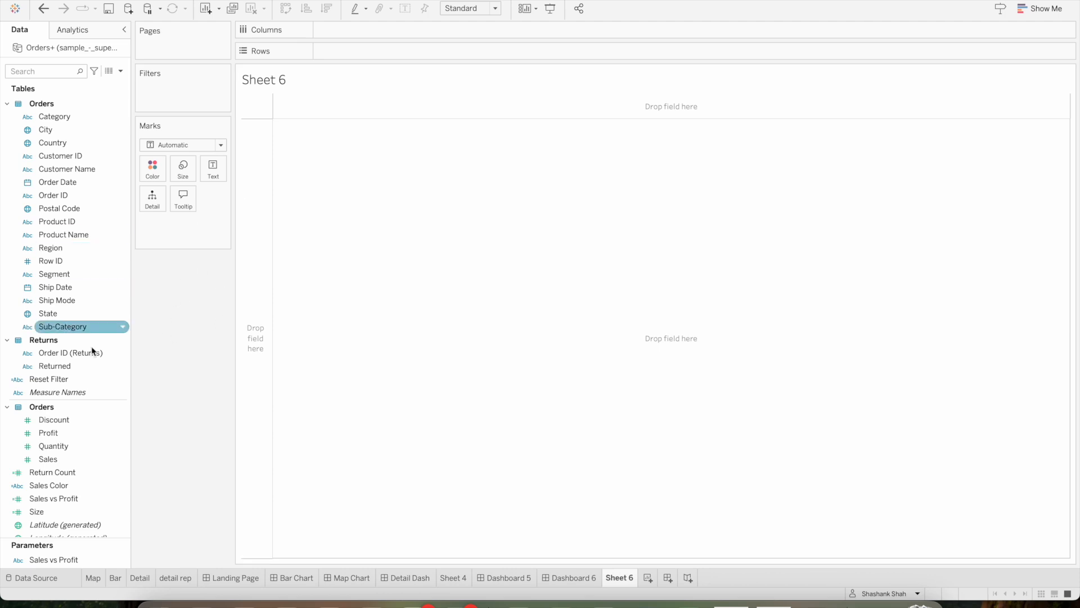
{"action": "left_click", "coordinate": [123, 378]}
{"action": "left_click", "coordinate": [163, 141]}
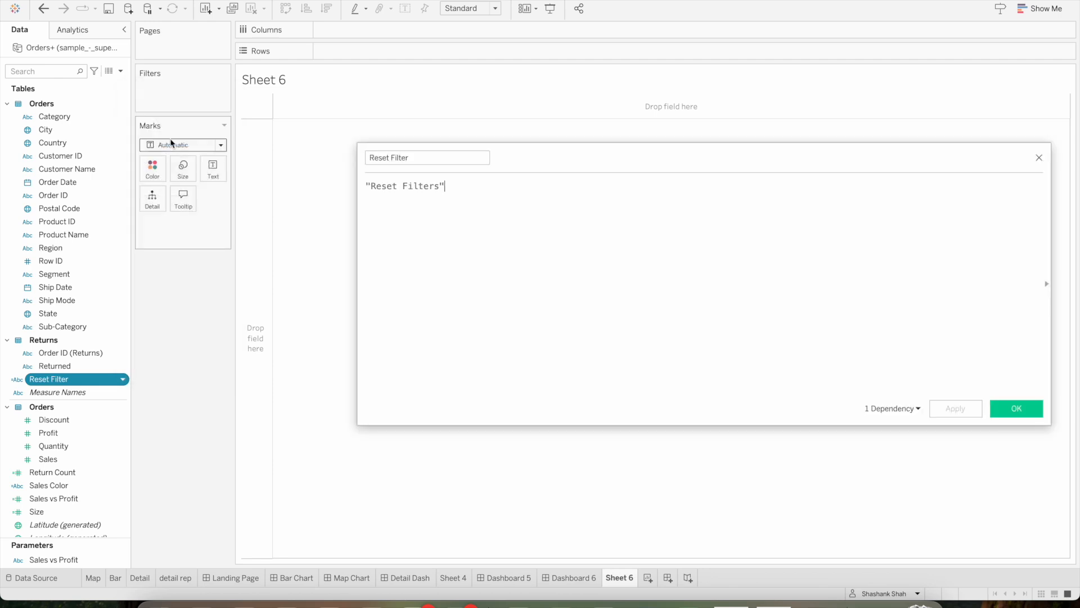
{"action": "left_click_drag", "start_coordinate": [460, 184], "coordinate": [364, 187]}
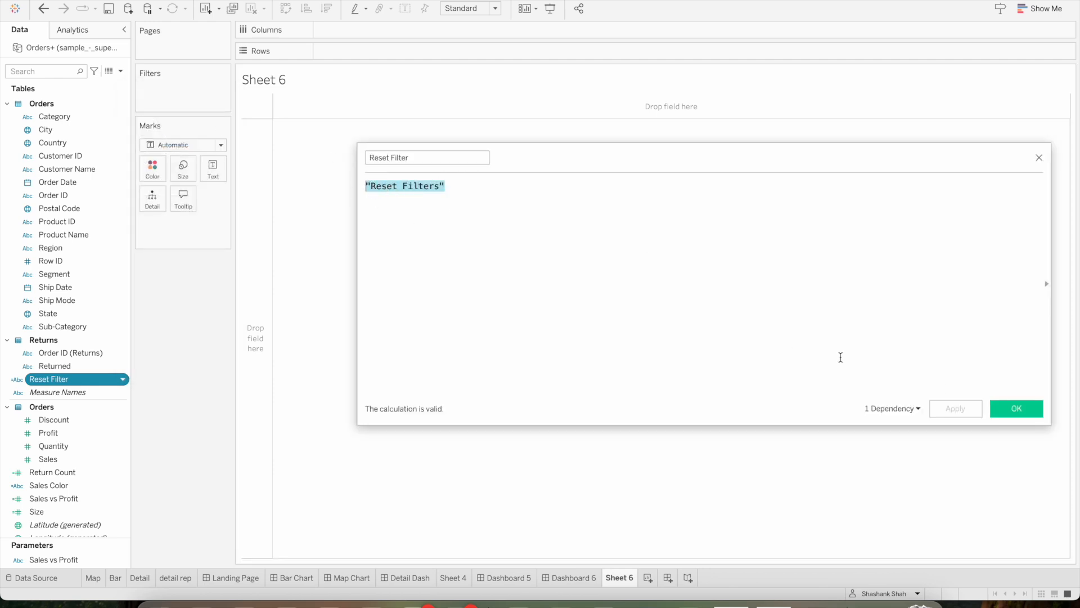
{"action": "left_click", "coordinate": [1016, 408]}
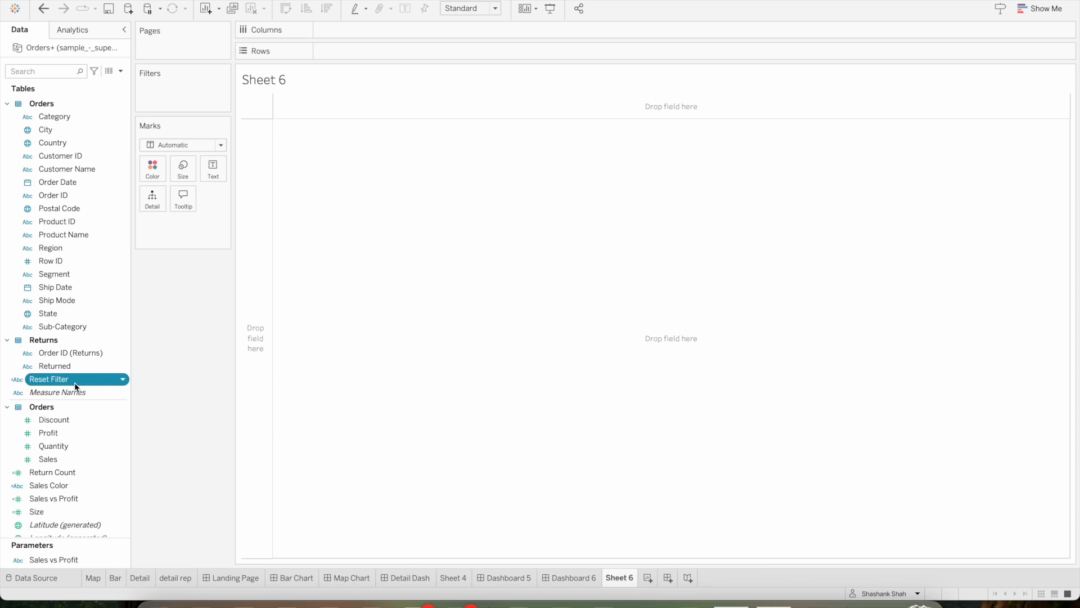
Show the Reset Filter field as text on the new sheet and fit it to Entire View.
{"action": "left_click_drag", "start_coordinate": [76, 386], "coordinate": [211, 173]}
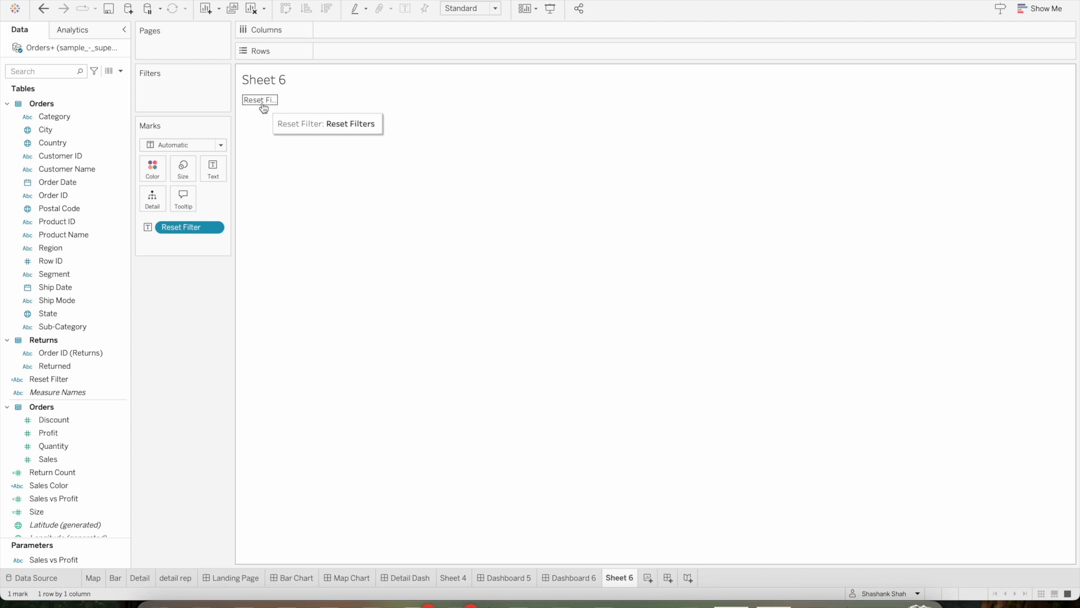
{"action": "left_click", "coordinate": [495, 8]}
{"action": "left_click", "coordinate": [482, 53]}
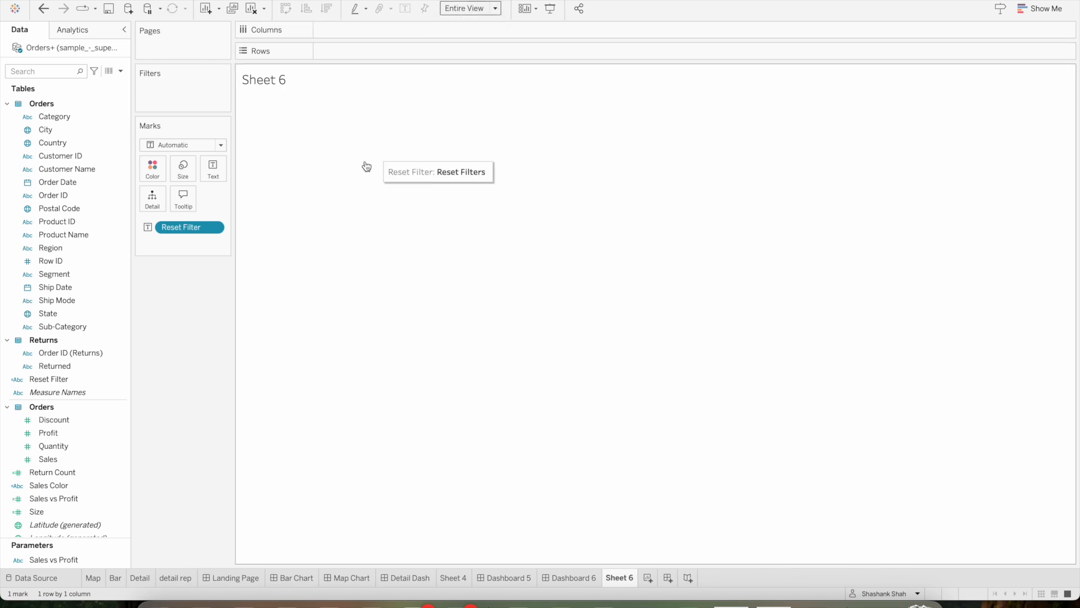
Set the alignment of the Reset Filters text label to Center.
{"action": "left_click", "coordinate": [215, 175]}
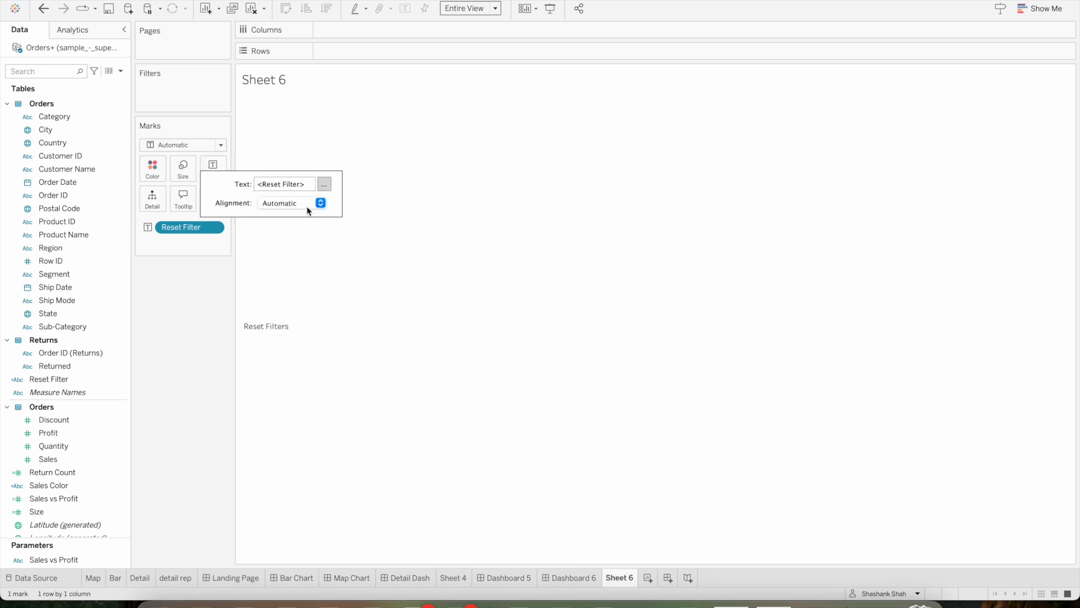
{"action": "left_click", "coordinate": [321, 203]}
{"action": "left_click", "coordinate": [289, 251]}
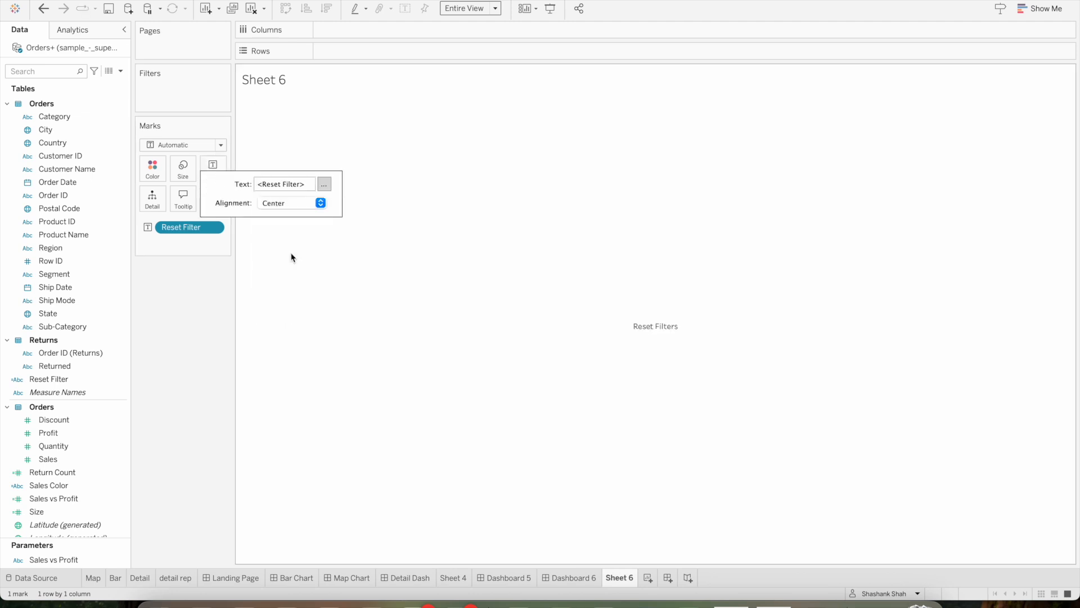
{"action": "left_click", "coordinate": [188, 343]}
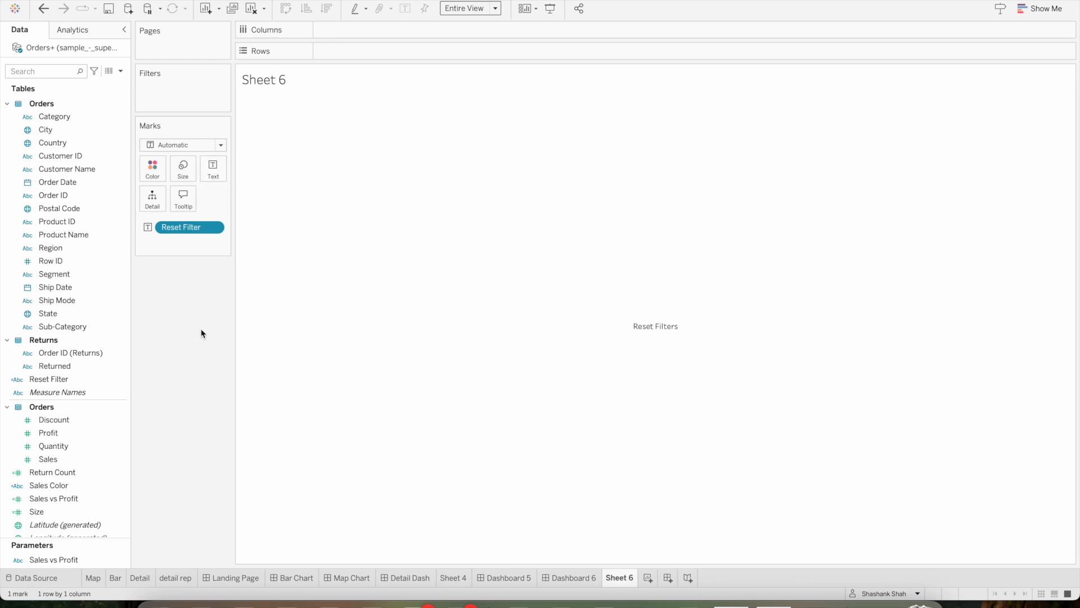
Shade the worksheet background of Sheet 6 dark gray.
{"action": "left_click", "coordinate": [345, 0]}
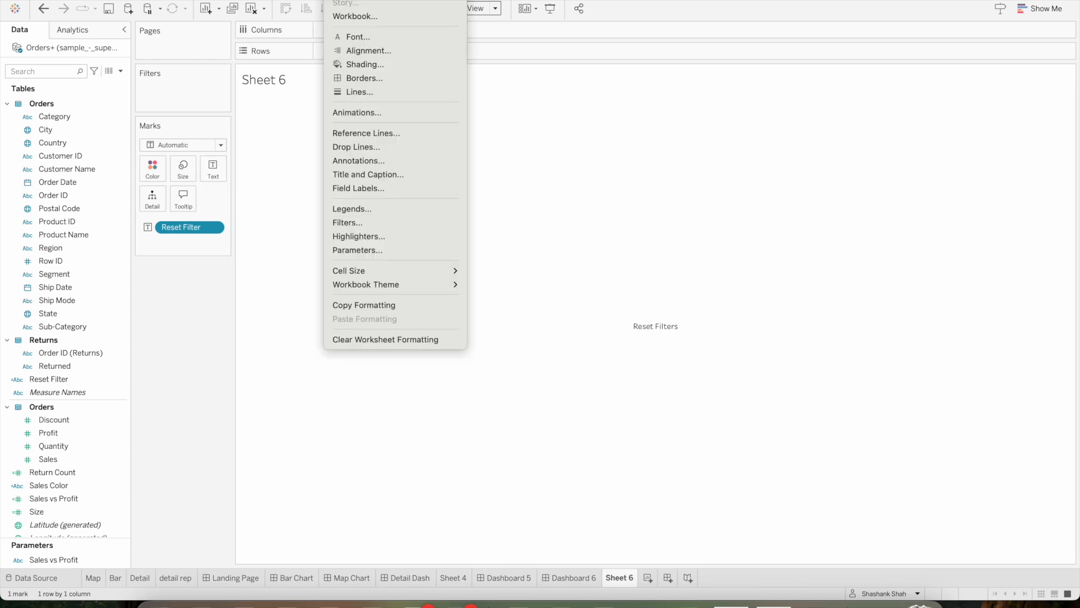
{"action": "left_click", "coordinate": [371, 67]}
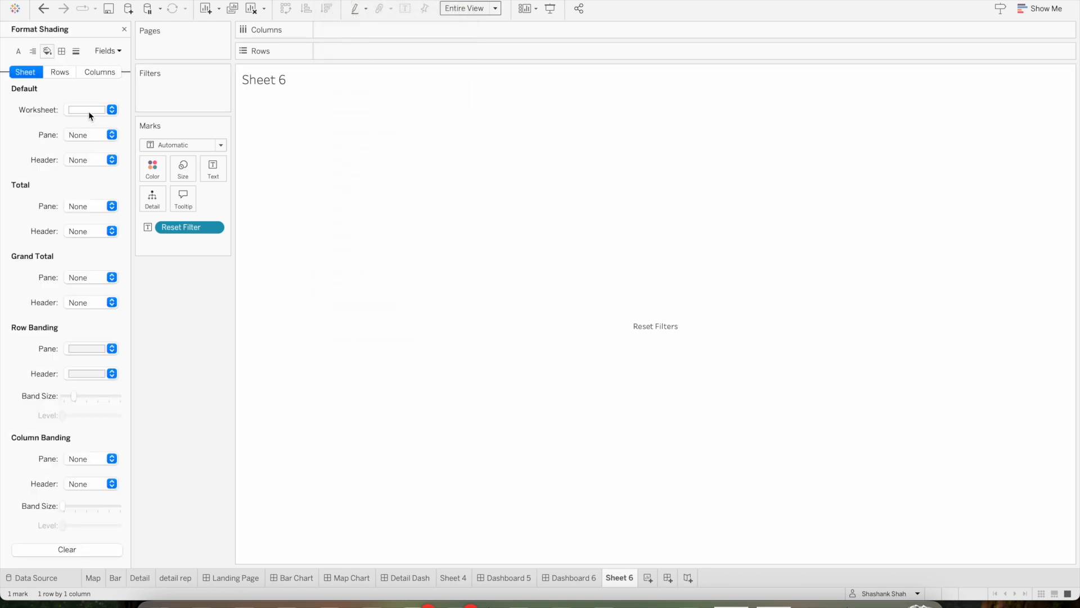
{"action": "left_click", "coordinate": [89, 110]}
{"action": "left_click", "coordinate": [80, 208]}
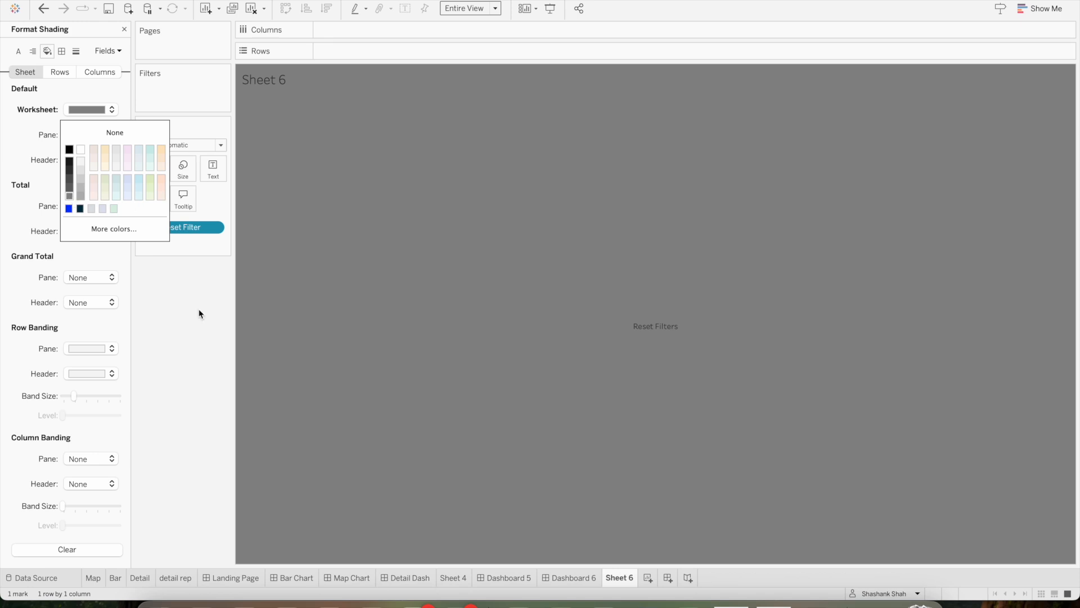
{"action": "left_click", "coordinate": [209, 341]}
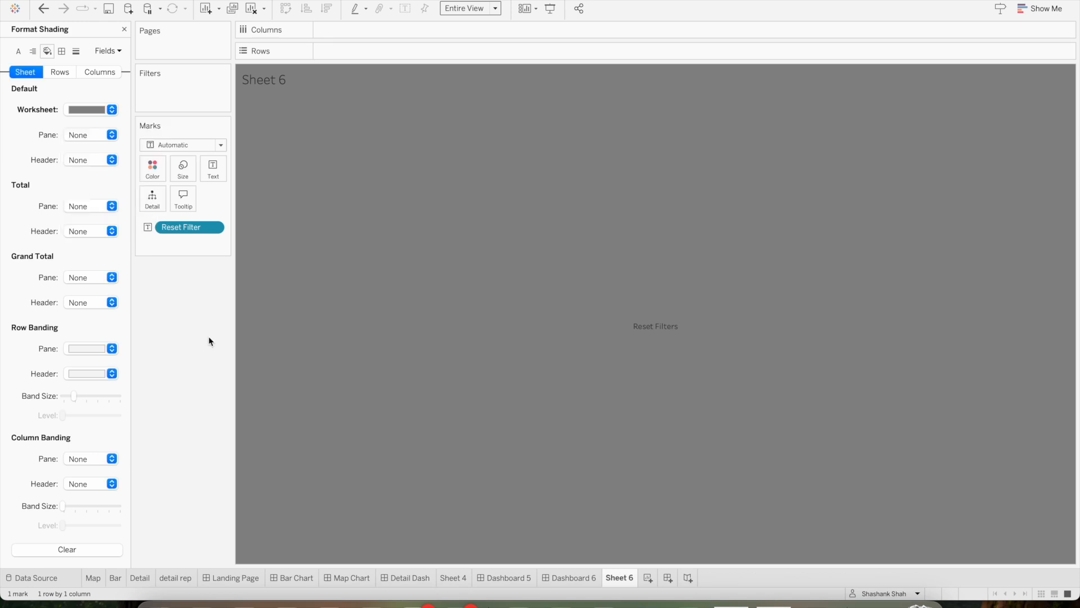
Format the Reset Filter label text as white, size 12 and bold.
{"action": "left_click", "coordinate": [216, 176]}
{"action": "left_click", "coordinate": [324, 197]}
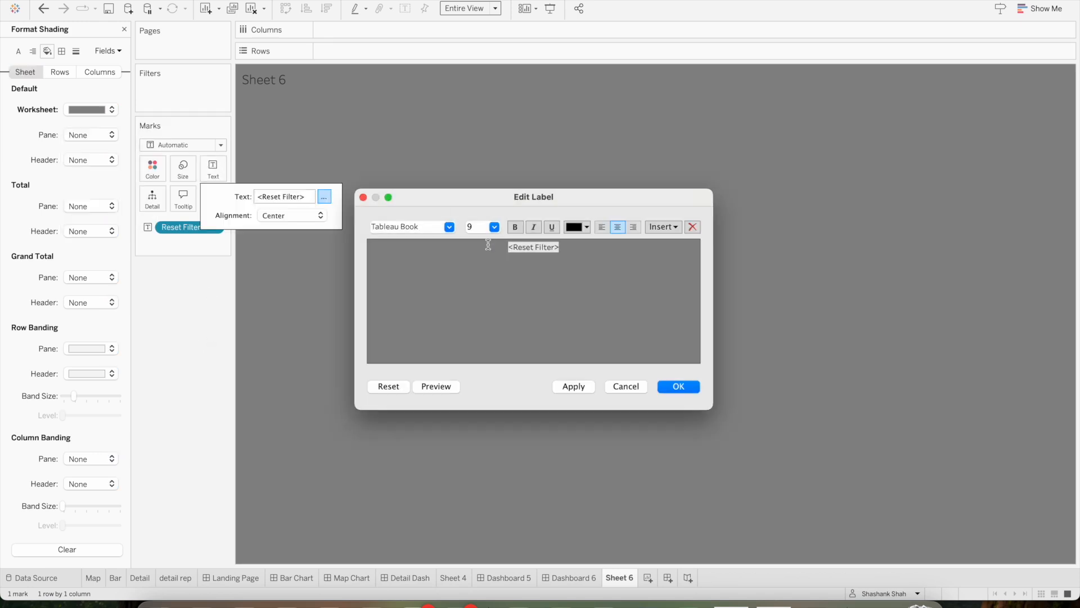
{"action": "triple_click", "coordinate": [532, 249]}
{"action": "left_click", "coordinate": [583, 228]}
{"action": "left_click", "coordinate": [585, 229]}
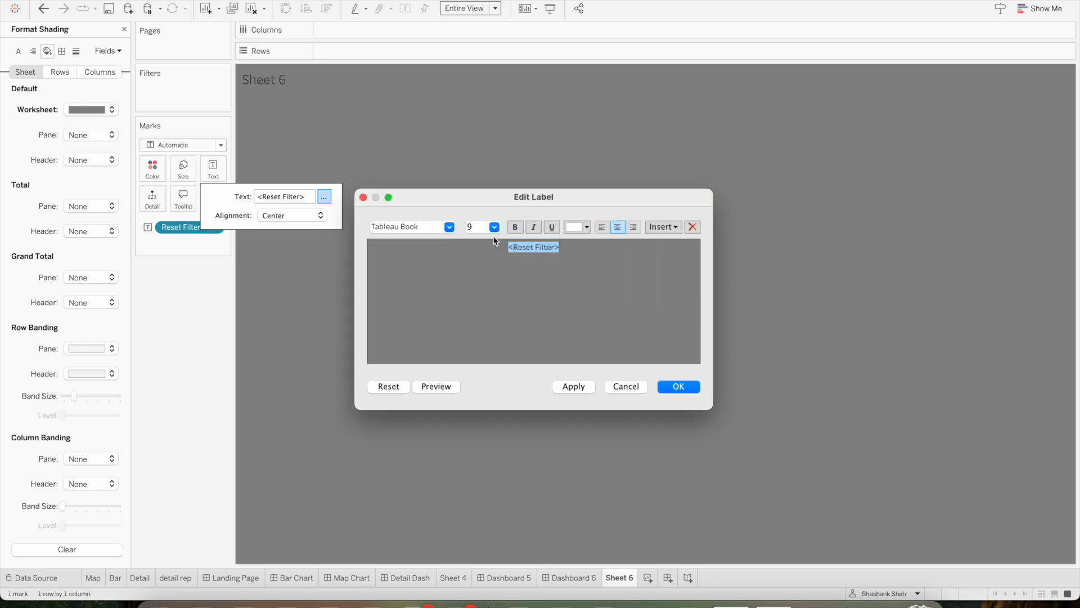
{"action": "left_click", "coordinate": [494, 227]}
{"action": "left_click", "coordinate": [481, 276]}
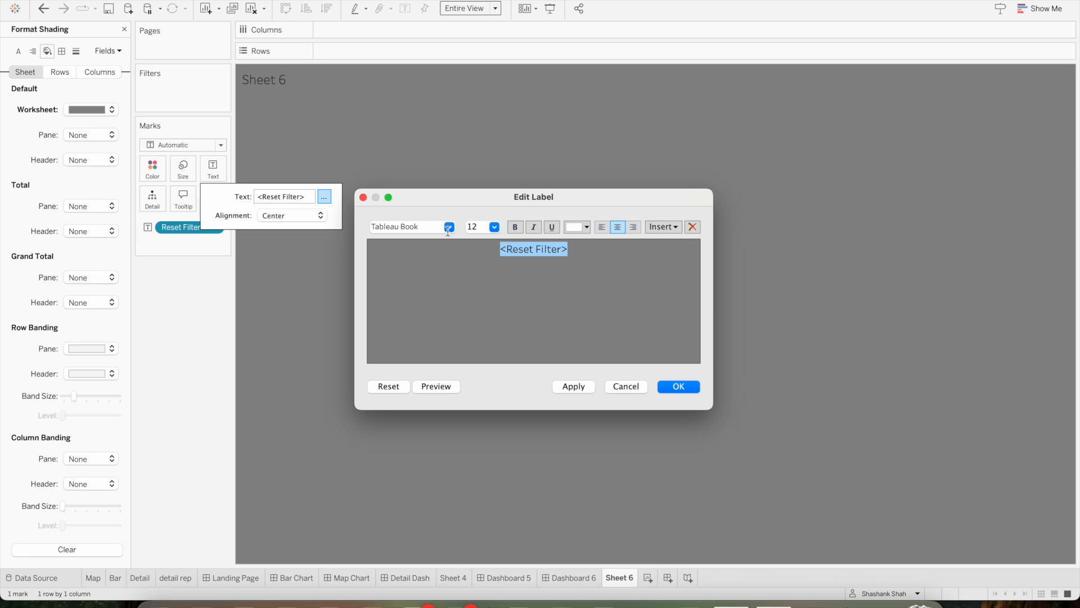
{"action": "left_click", "coordinate": [515, 227]}
{"action": "left_click", "coordinate": [575, 387]}
{"action": "left_click", "coordinate": [679, 386]}
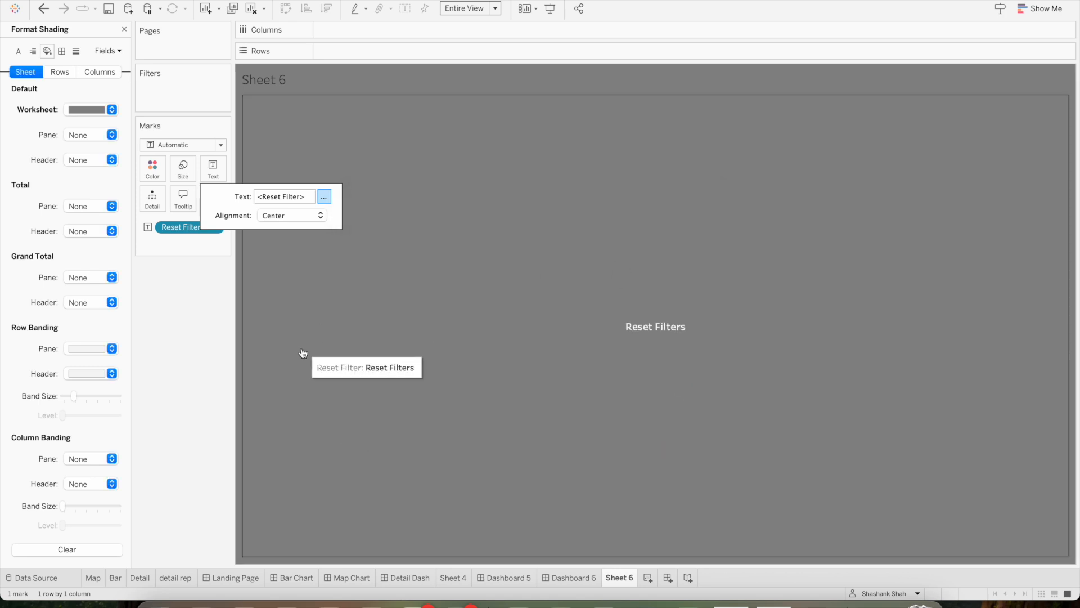
{"action": "left_click", "coordinate": [181, 338]}
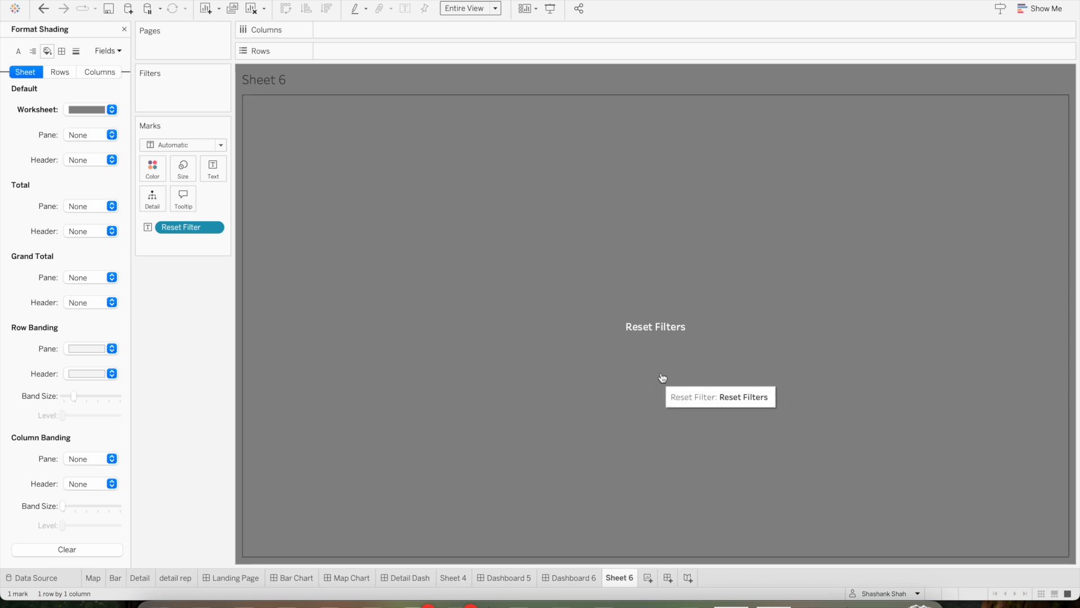
Turn off tooltips, command buttons and selection by category for Sheet 6.
{"action": "left_click", "coordinate": [182, 205]}
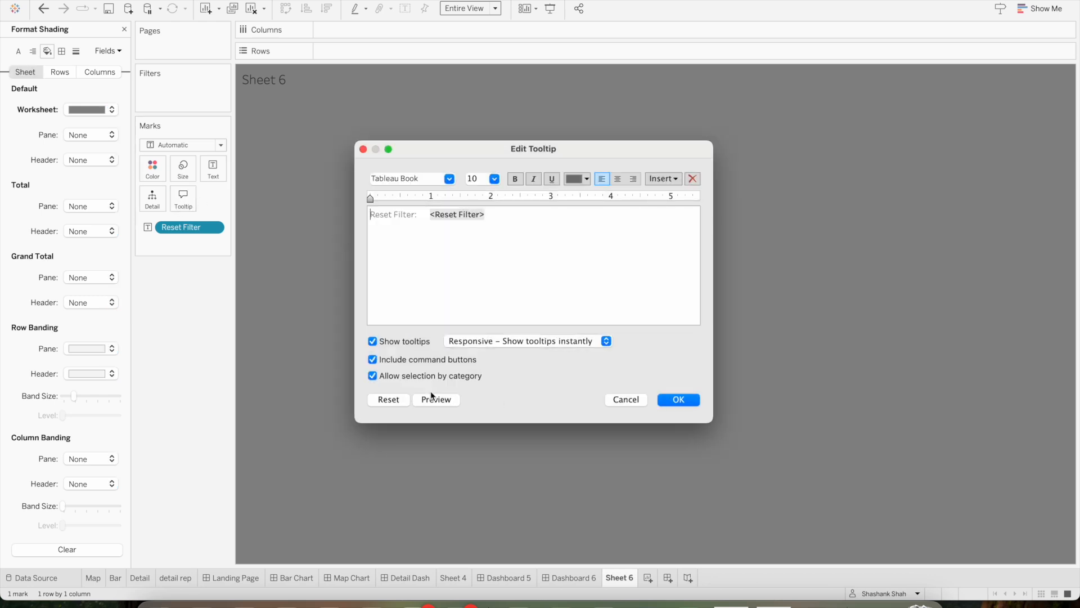
{"action": "left_click", "coordinate": [372, 341]}
{"action": "left_click", "coordinate": [372, 359]}
{"action": "left_click", "coordinate": [372, 375]}
{"action": "left_click", "coordinate": [678, 400]}
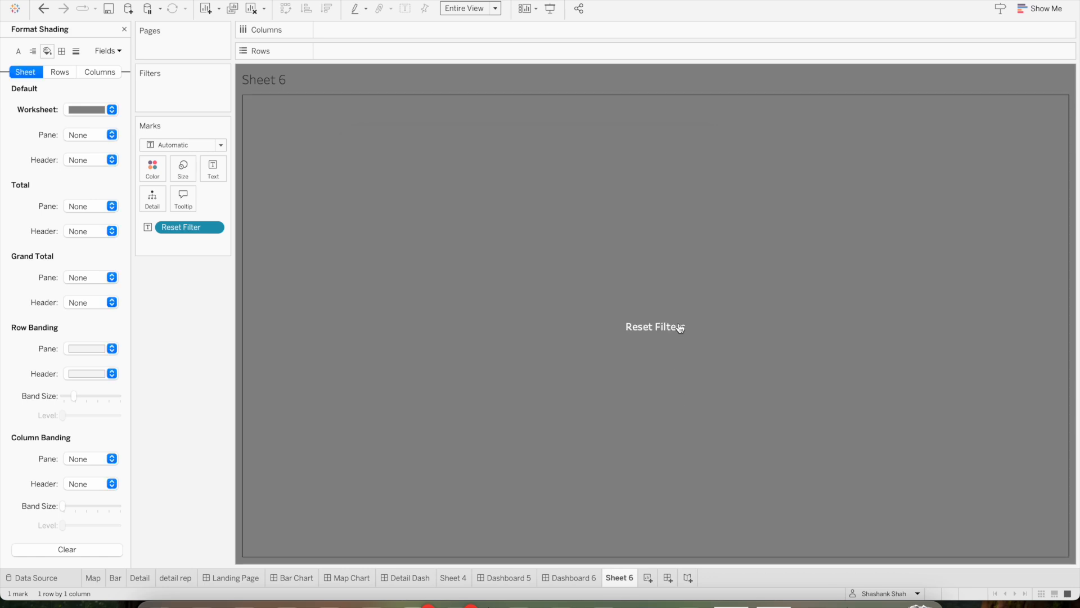
Return to Dashboard 6 and rename Sheet 6 as Reset.
{"action": "mouse_move", "coordinate": [582, 583]}
{"action": "left_click", "coordinate": [571, 577]}
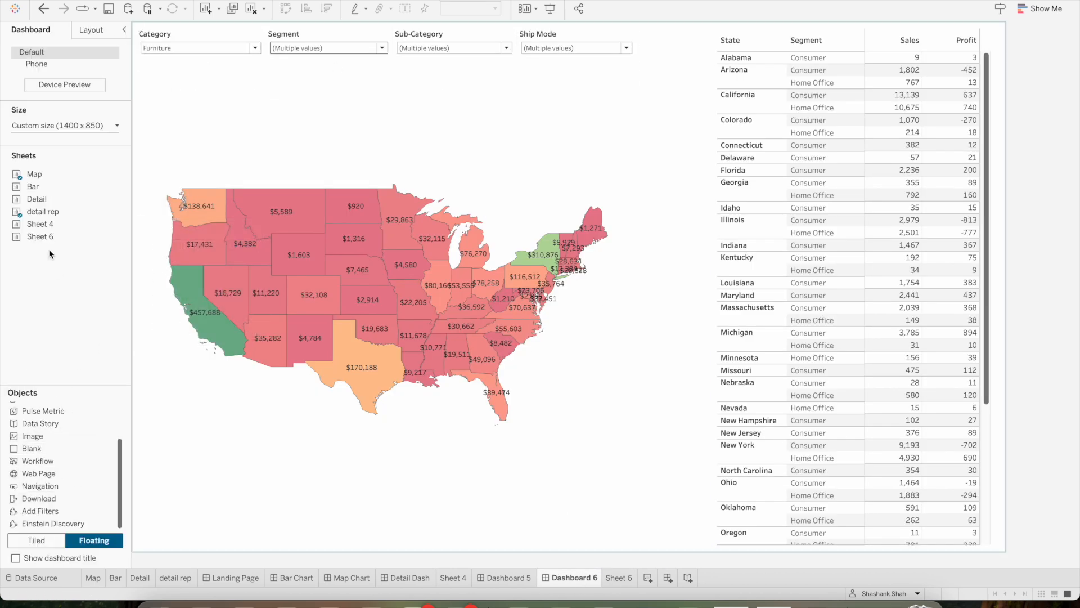
{"action": "mouse_move", "coordinate": [41, 239]}
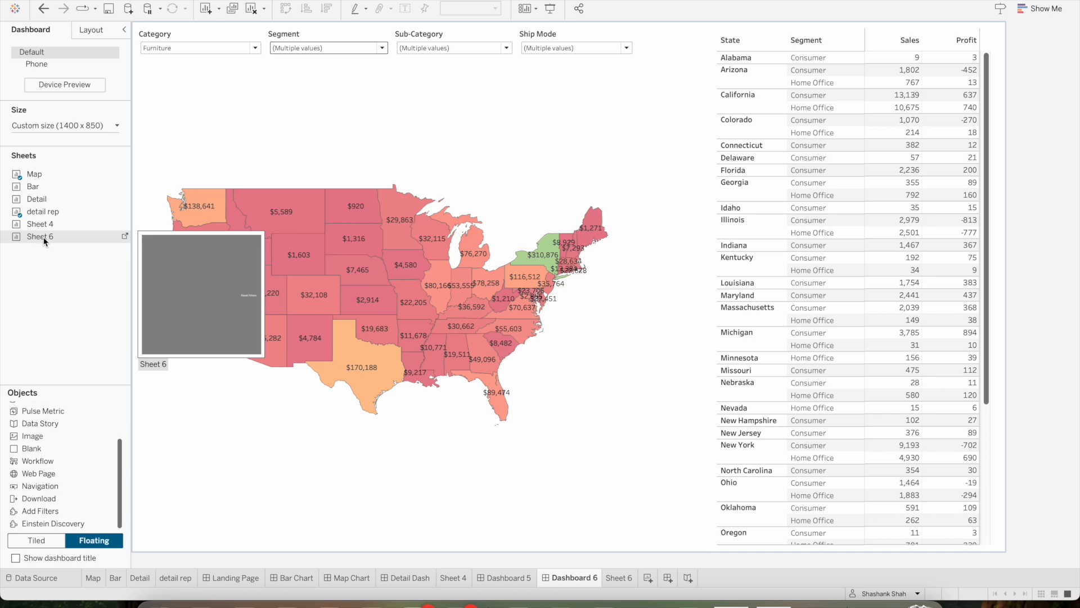
{"action": "right_click", "coordinate": [44, 241]}
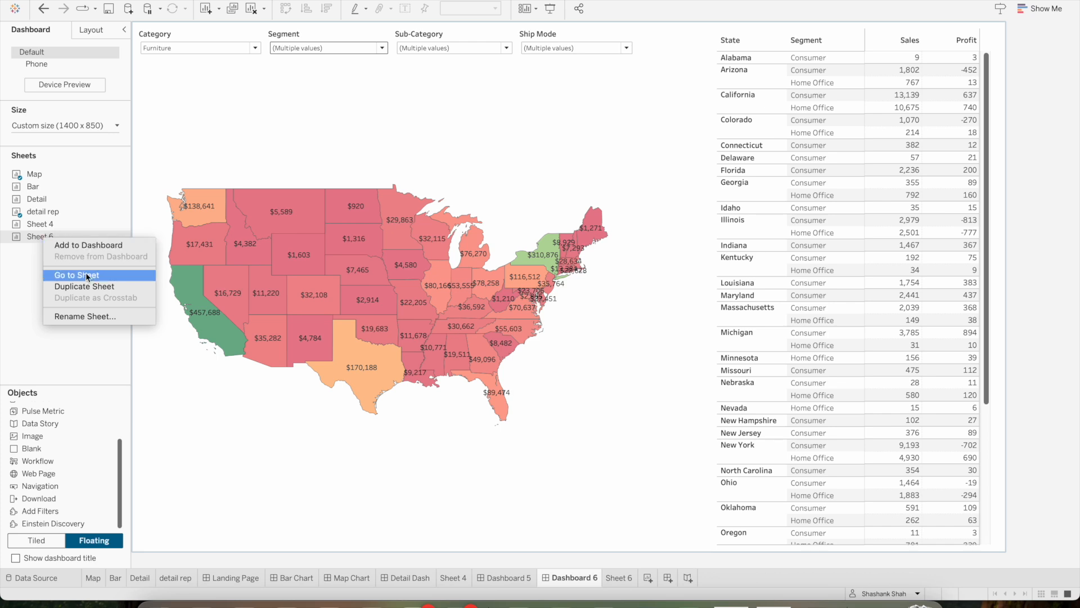
{"action": "left_click", "coordinate": [101, 318]}
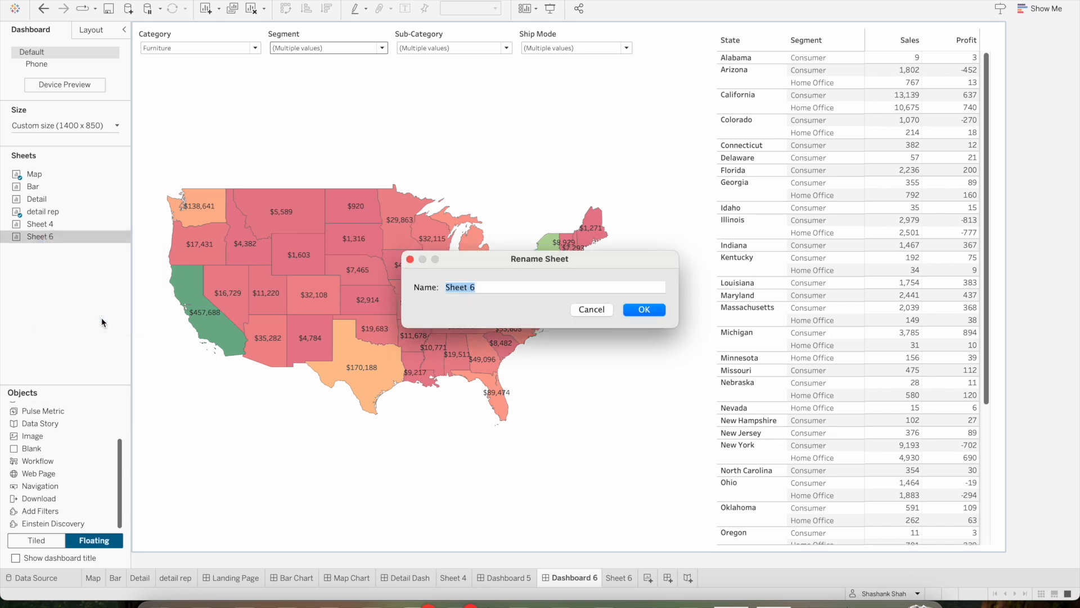
{"action": "type", "text": "Reset"}
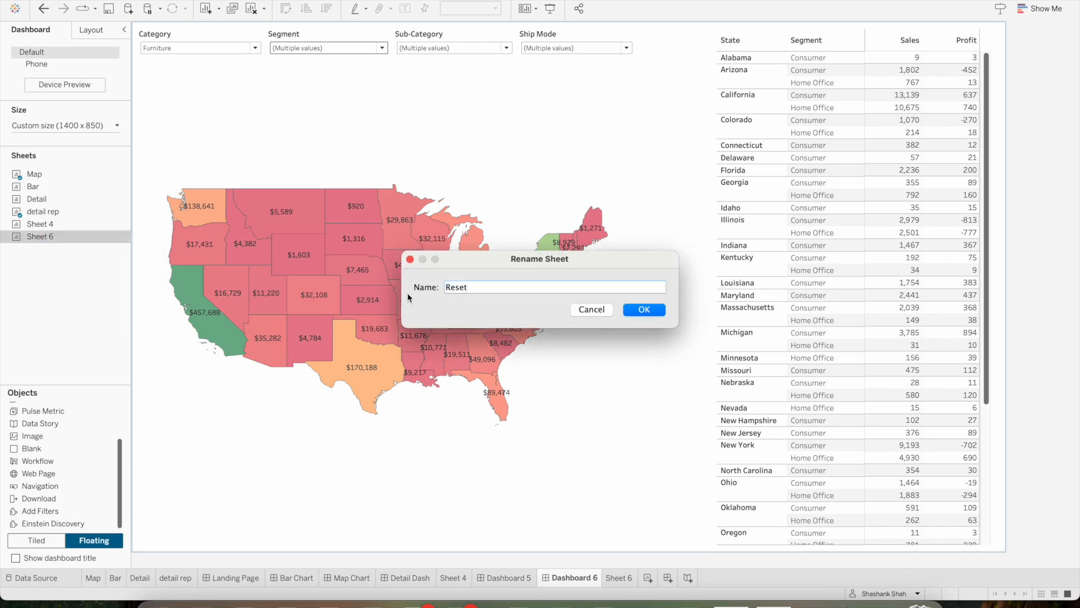
{"action": "left_click", "coordinate": [644, 310]}
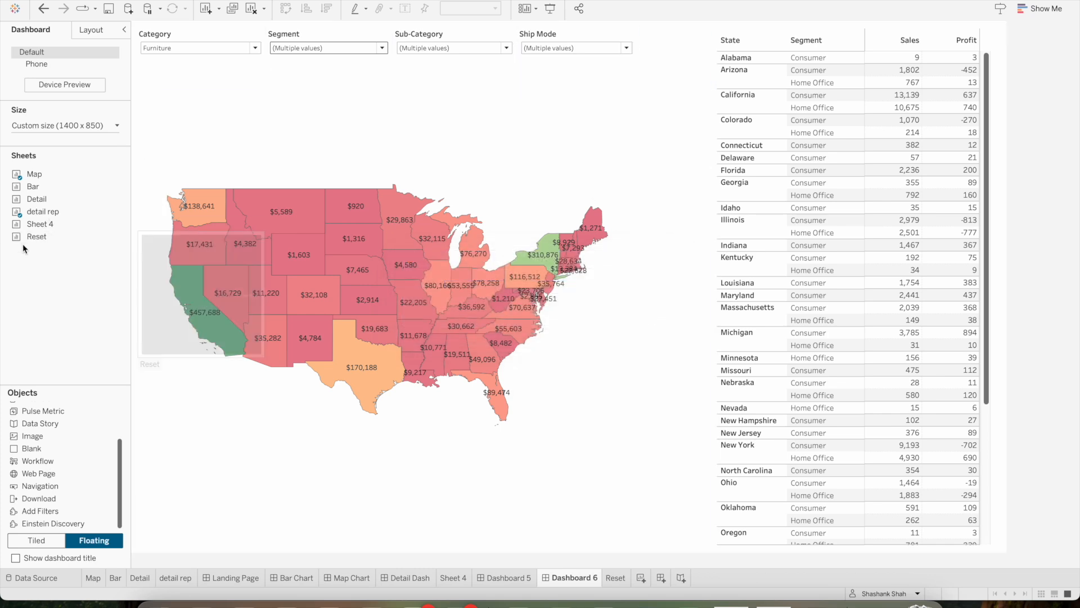
Add the Reset sheet as a floating object without its title, and shrink it to a button-sized box below the dashboard filters.
{"action": "left_click_drag", "start_coordinate": [35, 236], "coordinate": [267, 98]}
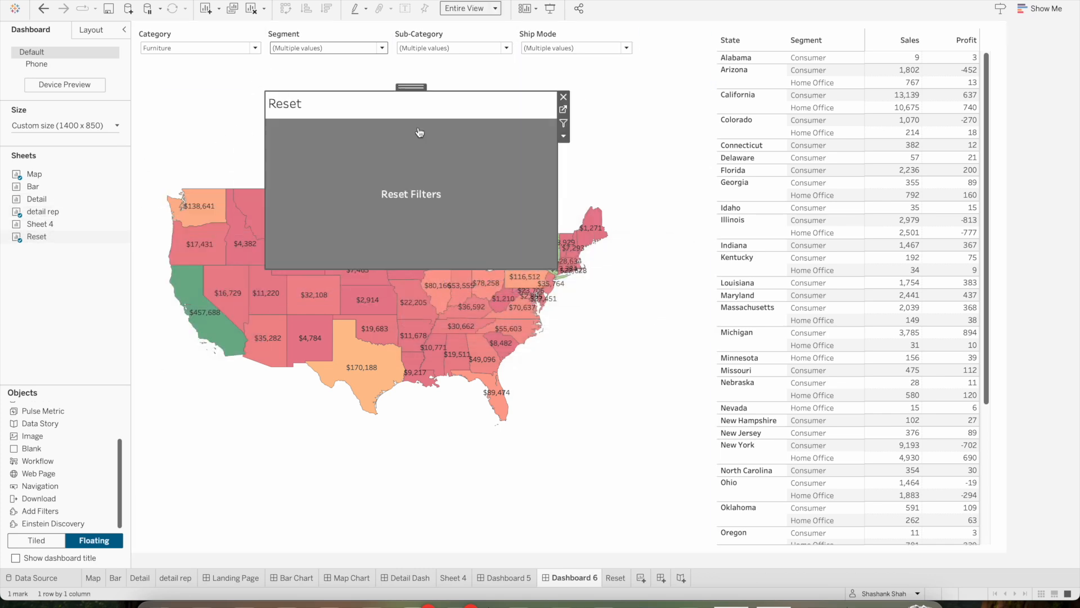
{"action": "left_click", "coordinate": [563, 136]}
{"action": "left_click", "coordinate": [585, 188]}
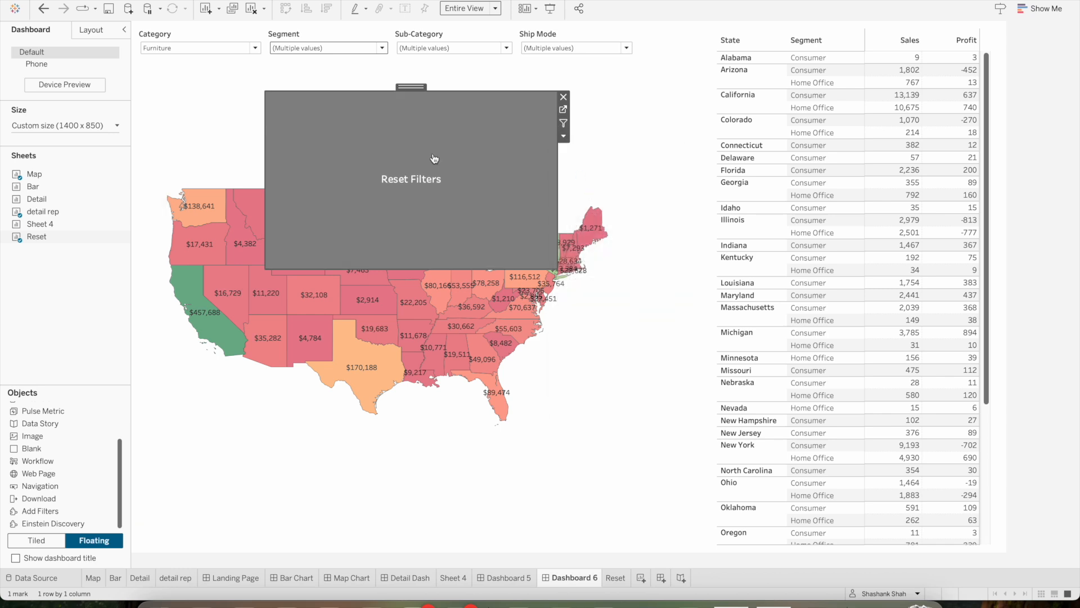
{"action": "left_click_drag", "start_coordinate": [266, 269], "coordinate": [441, 114]}
{"action": "left_click_drag", "start_coordinate": [500, 90], "coordinate": [396, 83]}
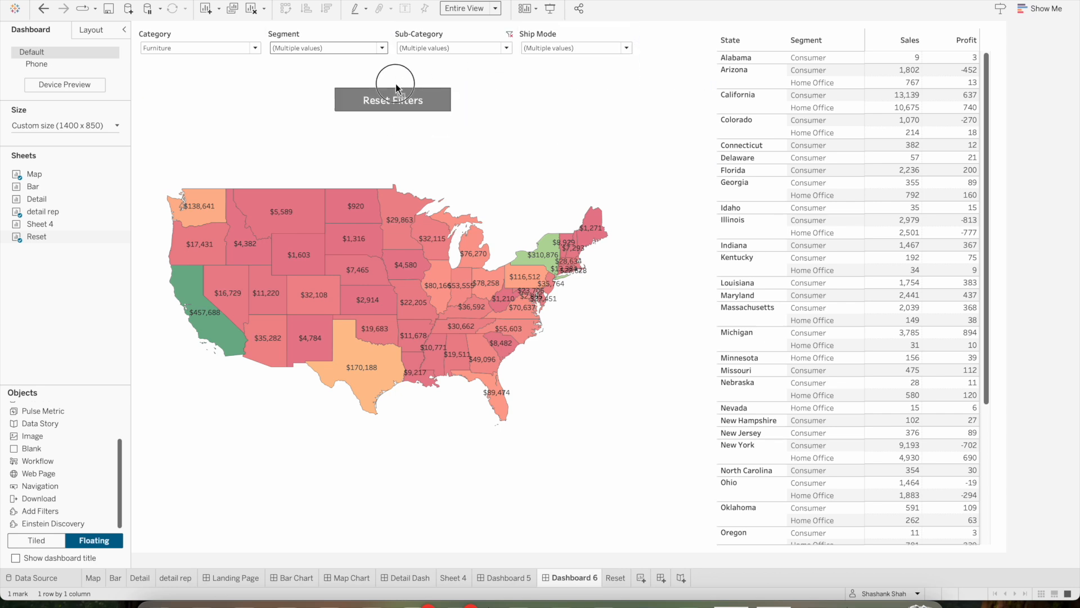
Add a new filter action to Dashboard 6.
{"action": "left_click", "coordinate": [1046, 200]}
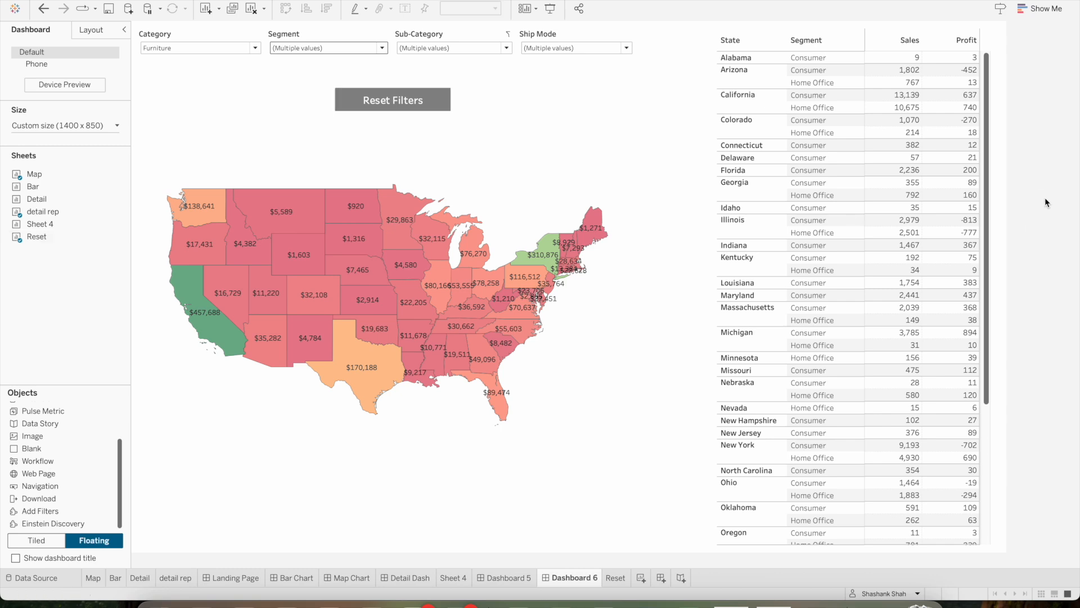
{"action": "left_click", "coordinate": [410, 104]}
{"action": "left_click", "coordinate": [194, 1]}
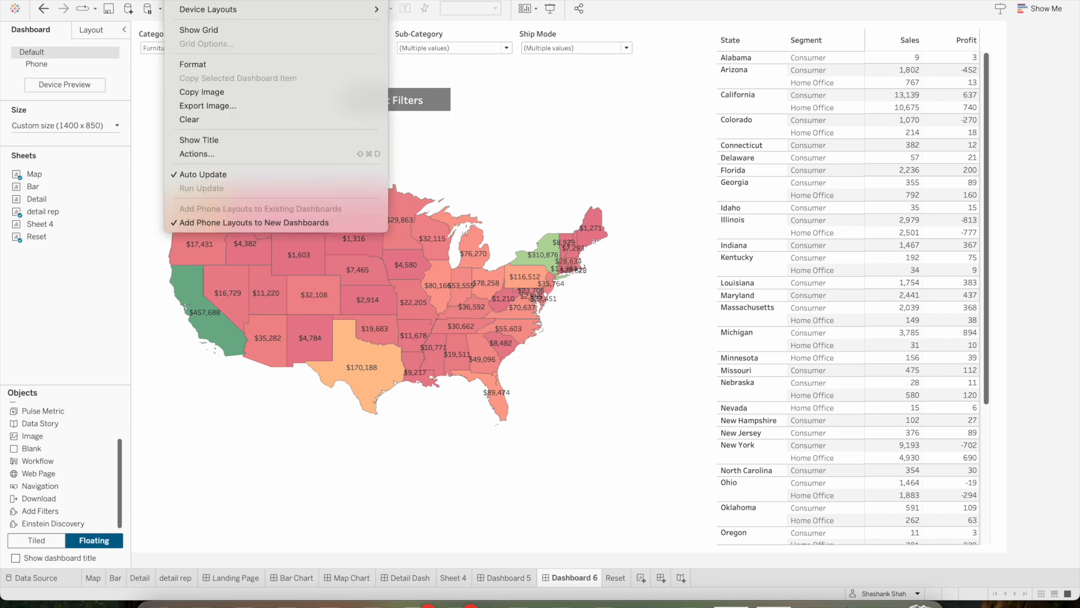
{"action": "left_click", "coordinate": [220, 158]}
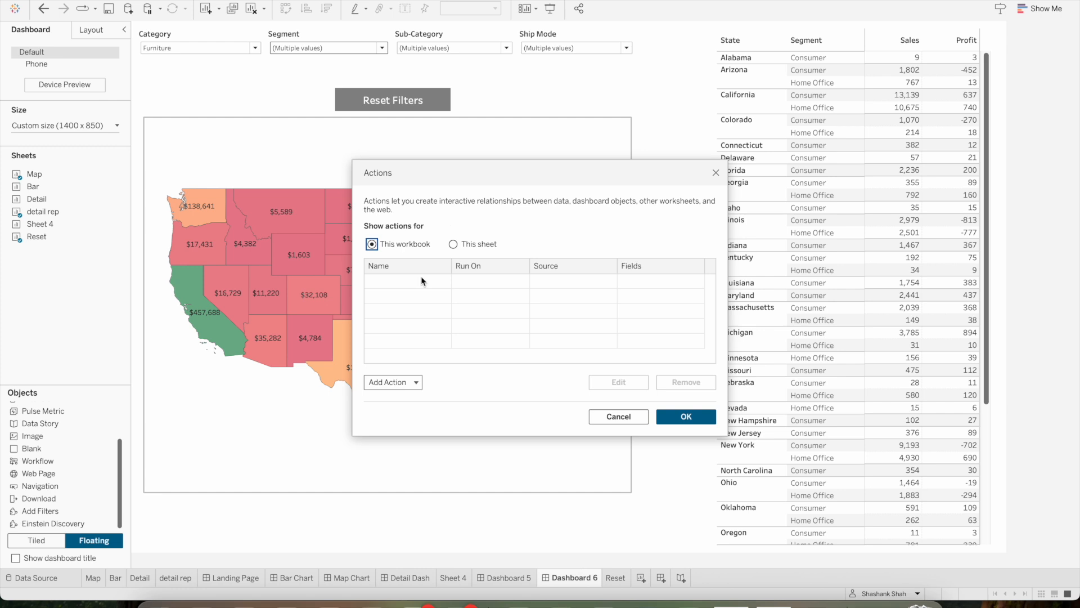
{"action": "left_click", "coordinate": [416, 383]}
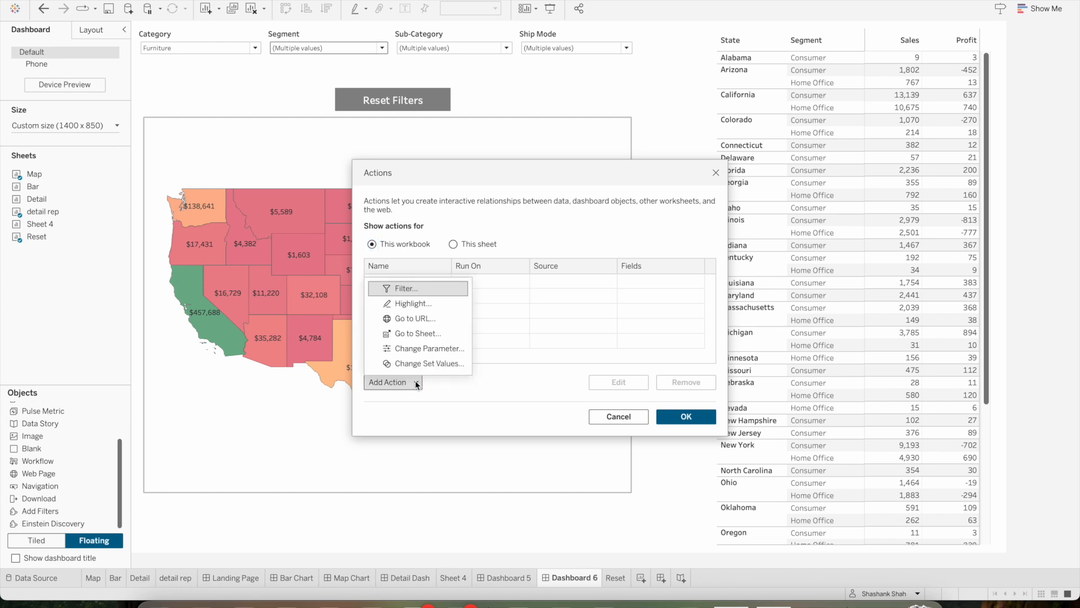
{"action": "left_click", "coordinate": [411, 294]}
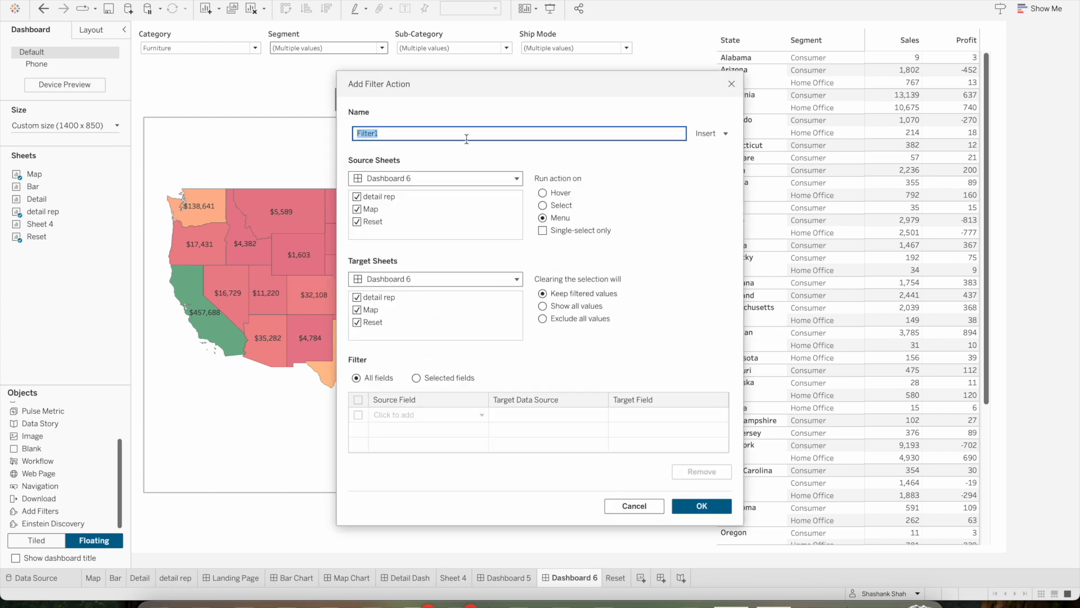
Make the filter action run on single select from the Reset sheet only, targeting detail rep and Map and showing all values when cleared.
{"action": "left_click", "coordinate": [357, 209]}
{"action": "left_click", "coordinate": [359, 209]}
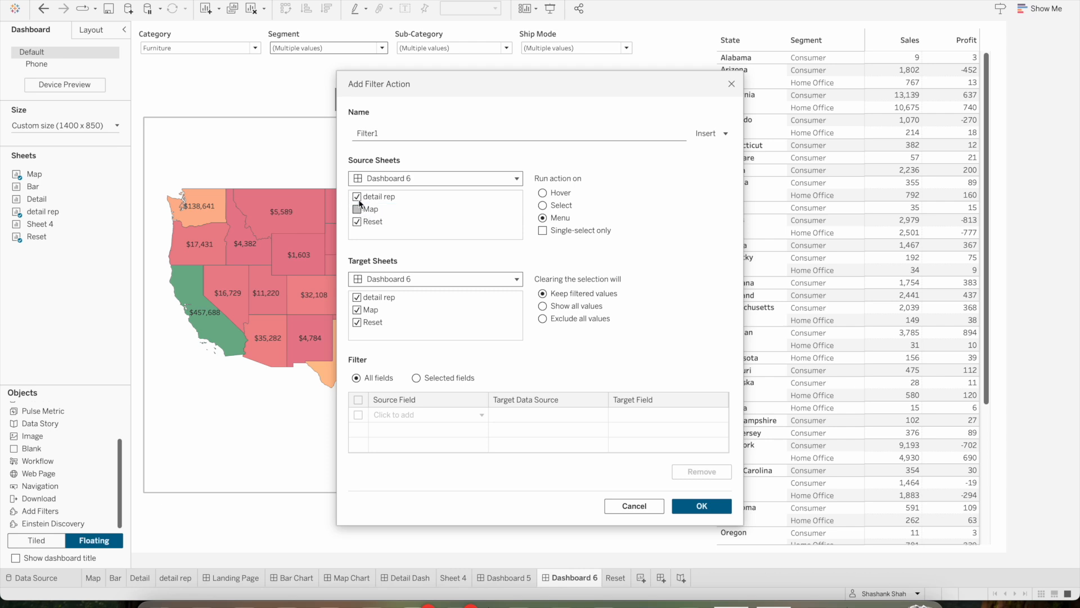
{"action": "left_click", "coordinate": [358, 197]}
{"action": "left_click", "coordinate": [543, 231]}
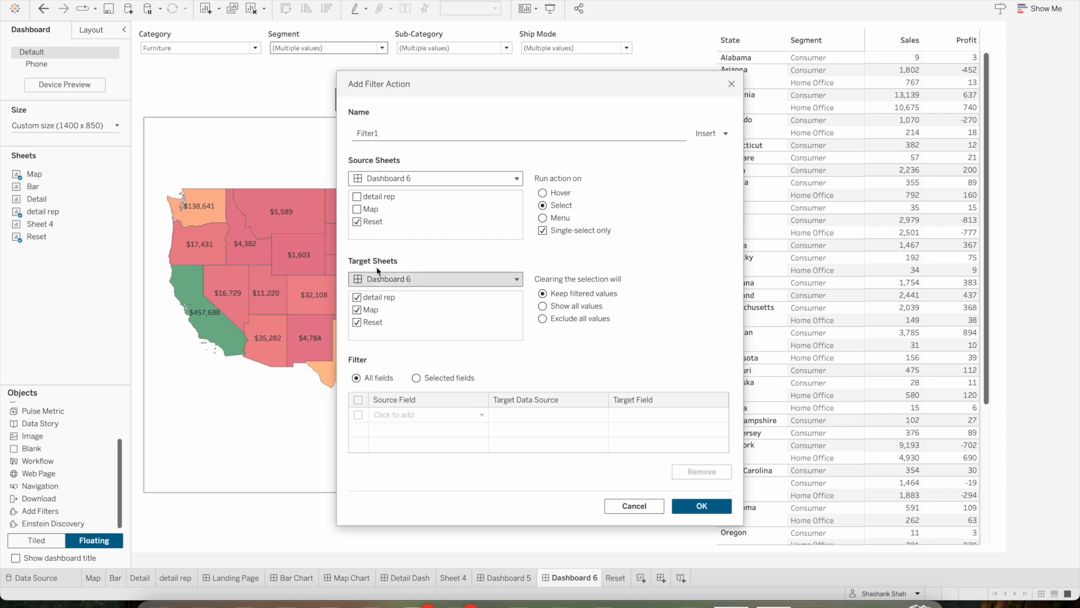
{"action": "left_click", "coordinate": [356, 322]}
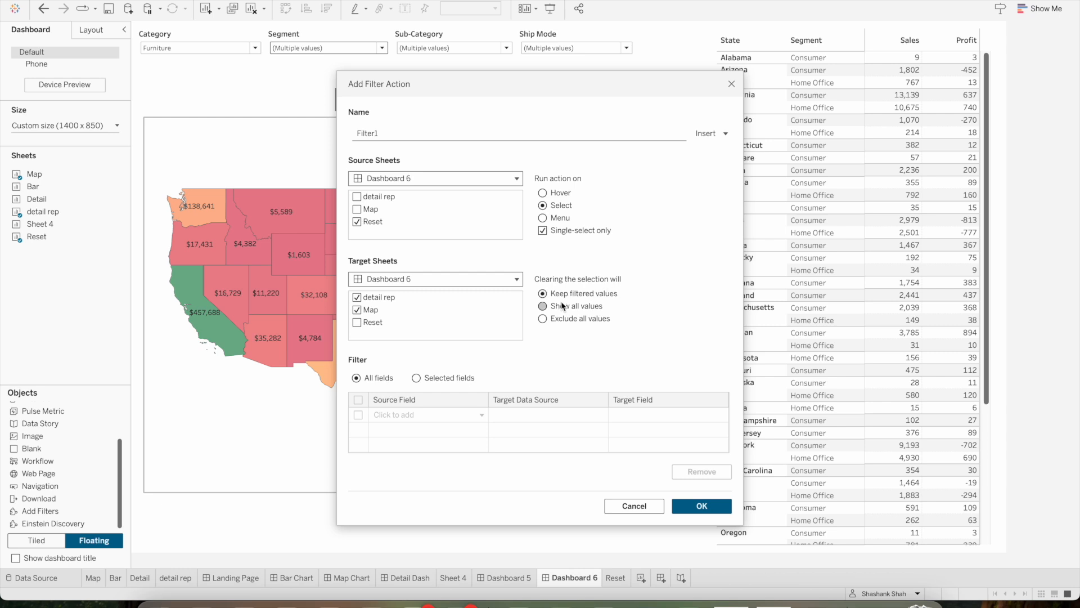
{"action": "left_click", "coordinate": [544, 306]}
Restrict the action to selected fields, adding Category and Sub-Category as source fields.
{"action": "left_click", "coordinate": [483, 417]}
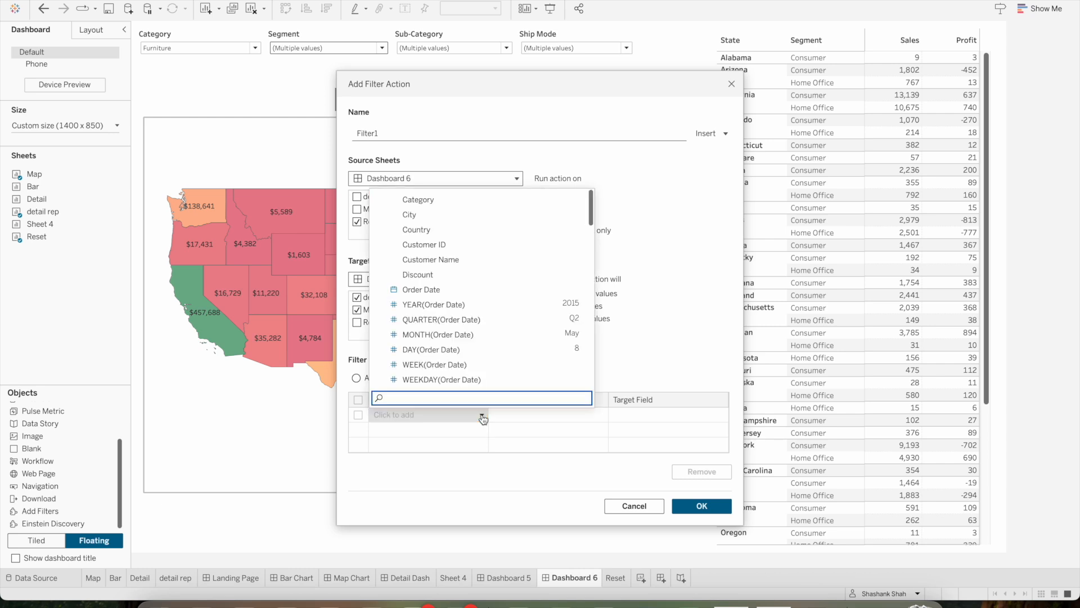
{"action": "left_click", "coordinate": [449, 201]}
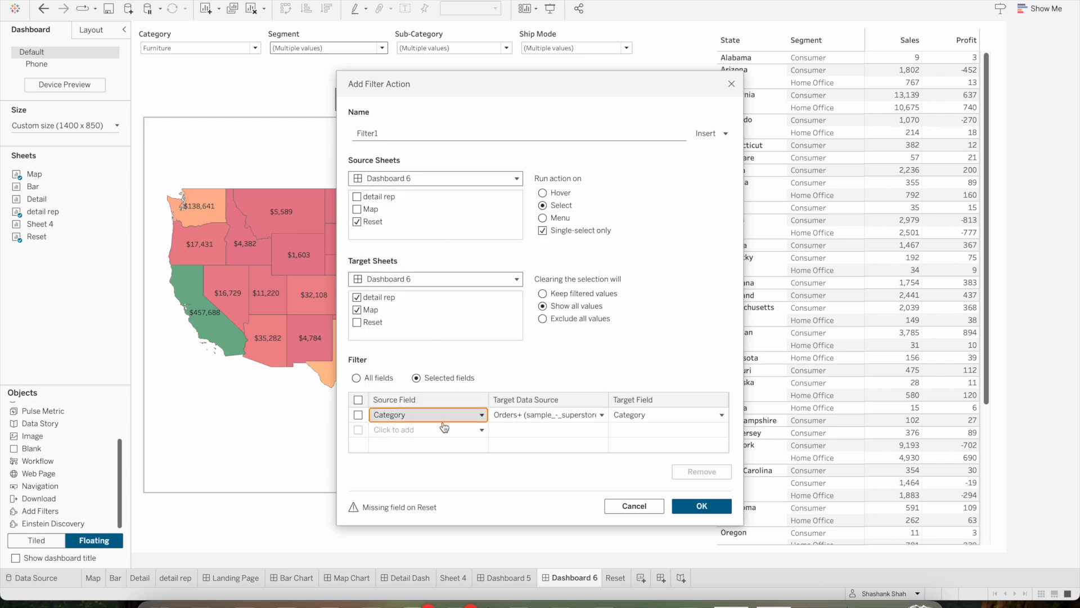
{"action": "left_click", "coordinate": [480, 430]}
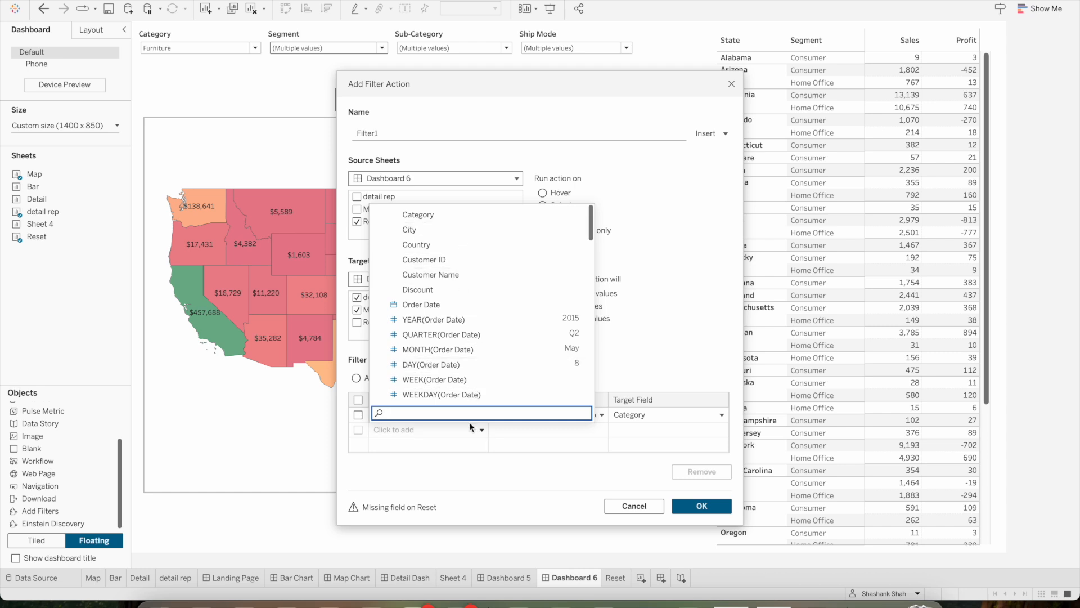
{"action": "type", "text": "sub"}
{"action": "left_click", "coordinate": [444, 392]}
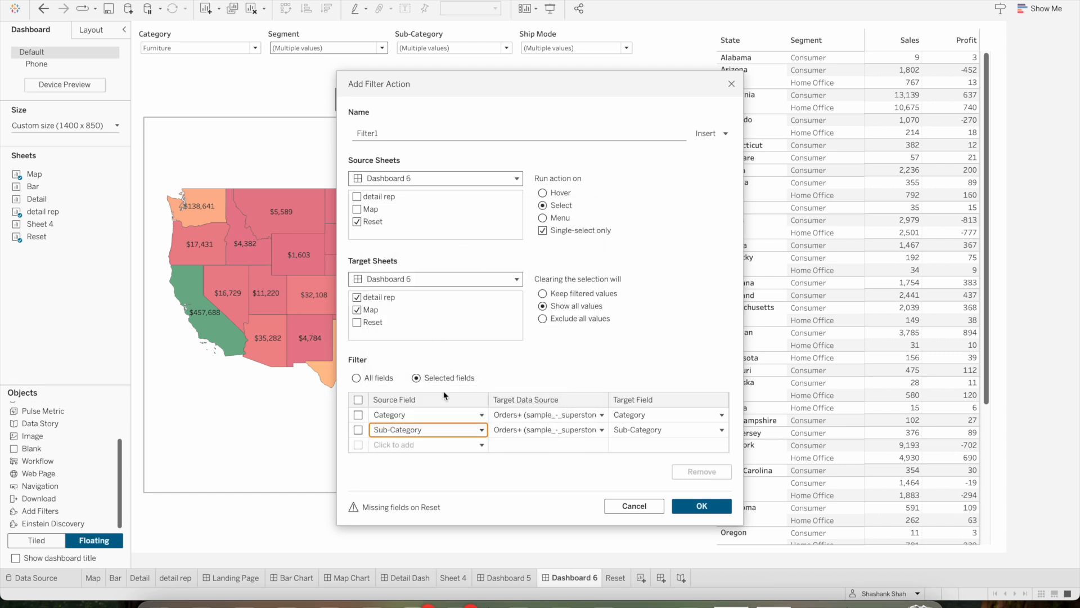
Add Segment and Ship Mode as further source fields, check the field list, and save the filter action.
{"action": "left_click", "coordinate": [481, 444]}
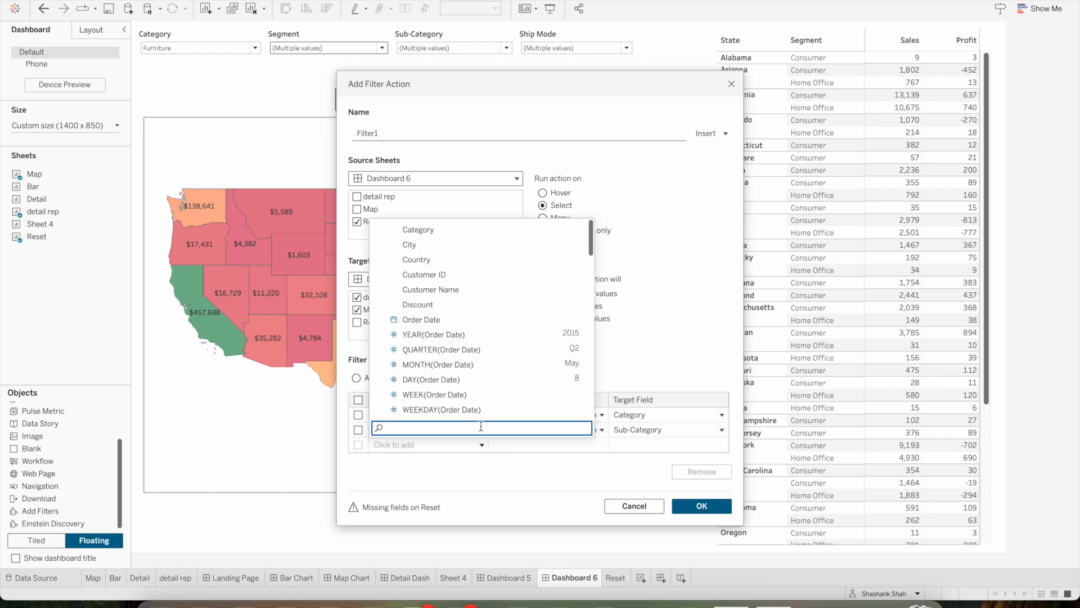
{"action": "type", "text": "s"}
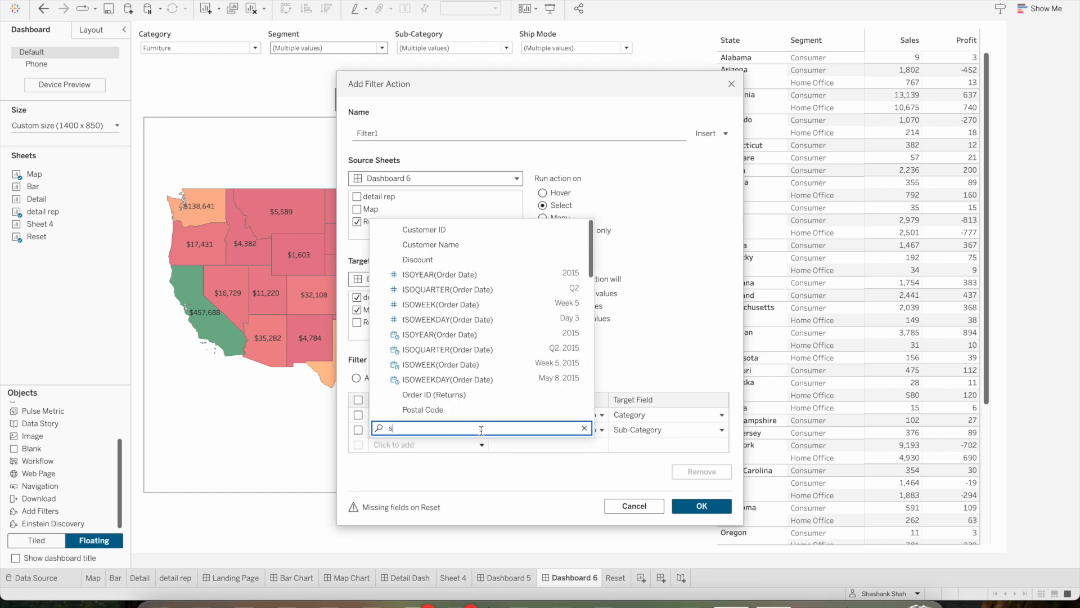
{"action": "type", "text": "egme"}
{"action": "left_click", "coordinate": [445, 408]}
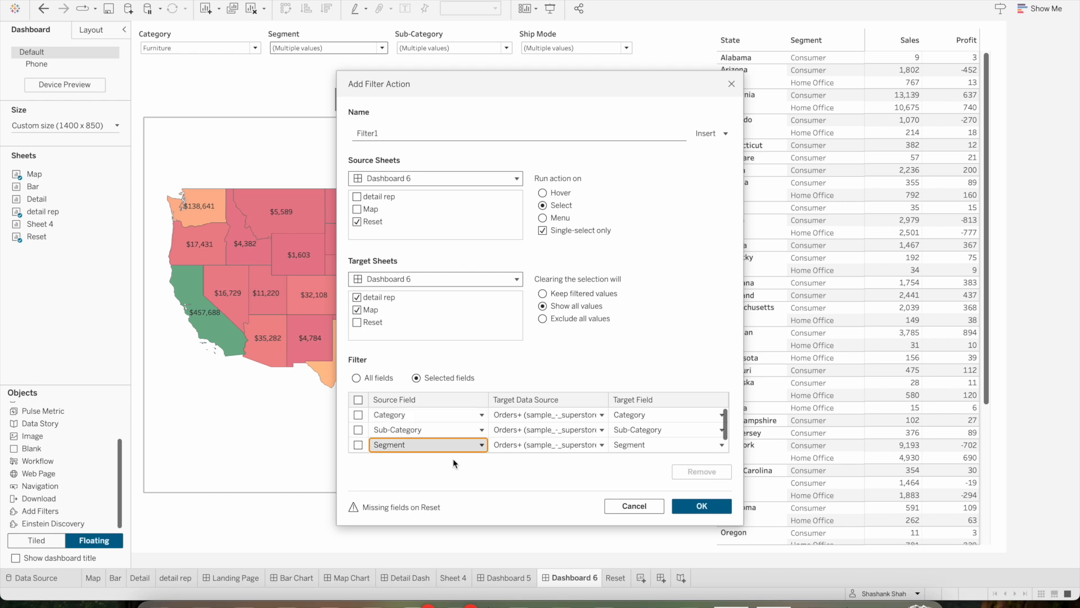
{"action": "left_click", "coordinate": [482, 445]}
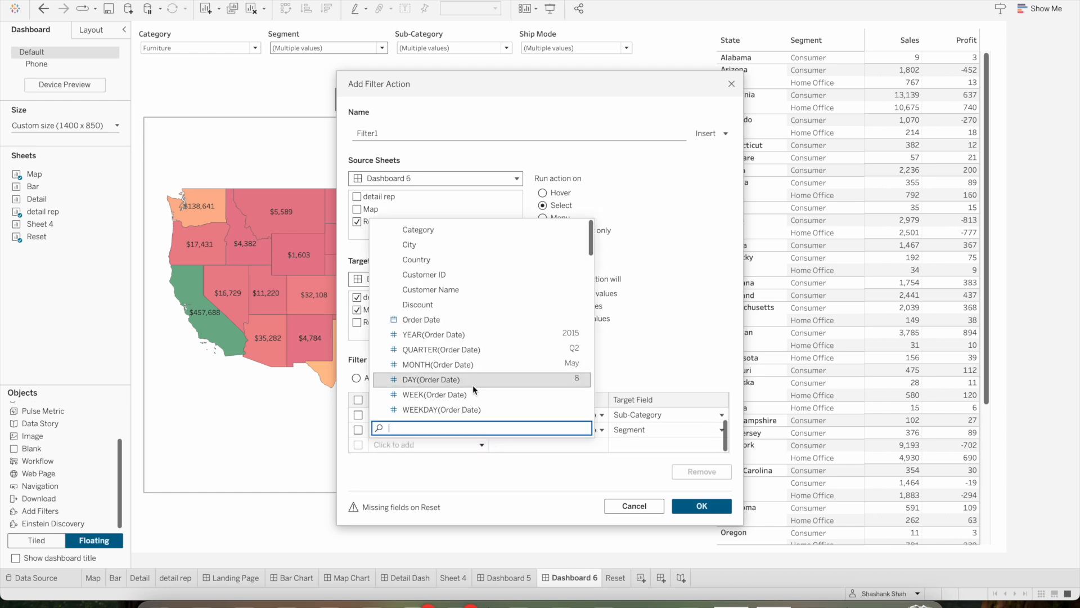
{"action": "type", "text": "ship"}
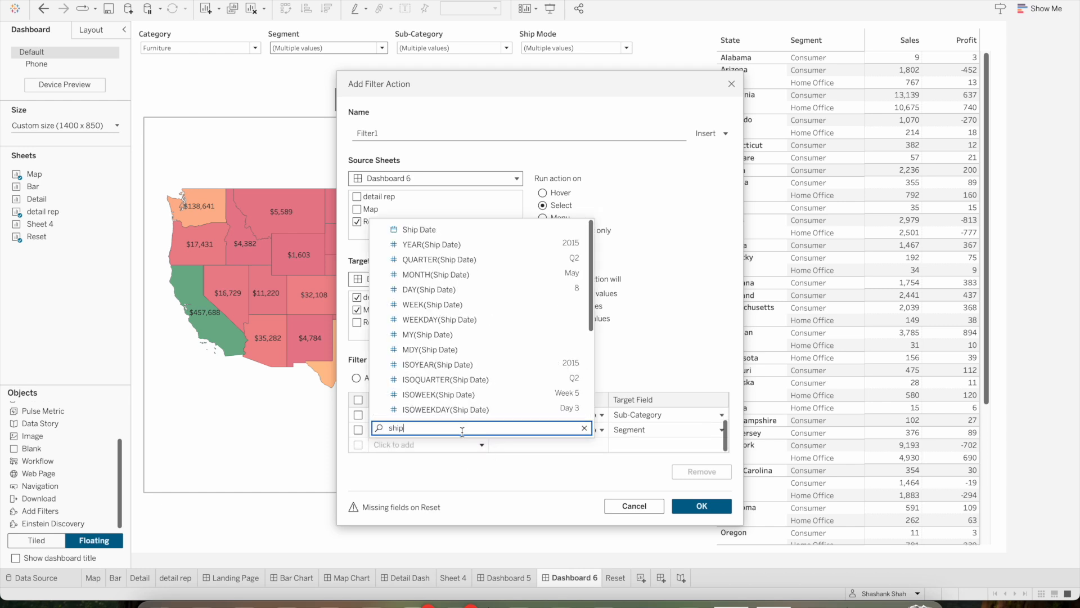
{"action": "type", "text": " mod"}
{"action": "left_click", "coordinate": [450, 407]}
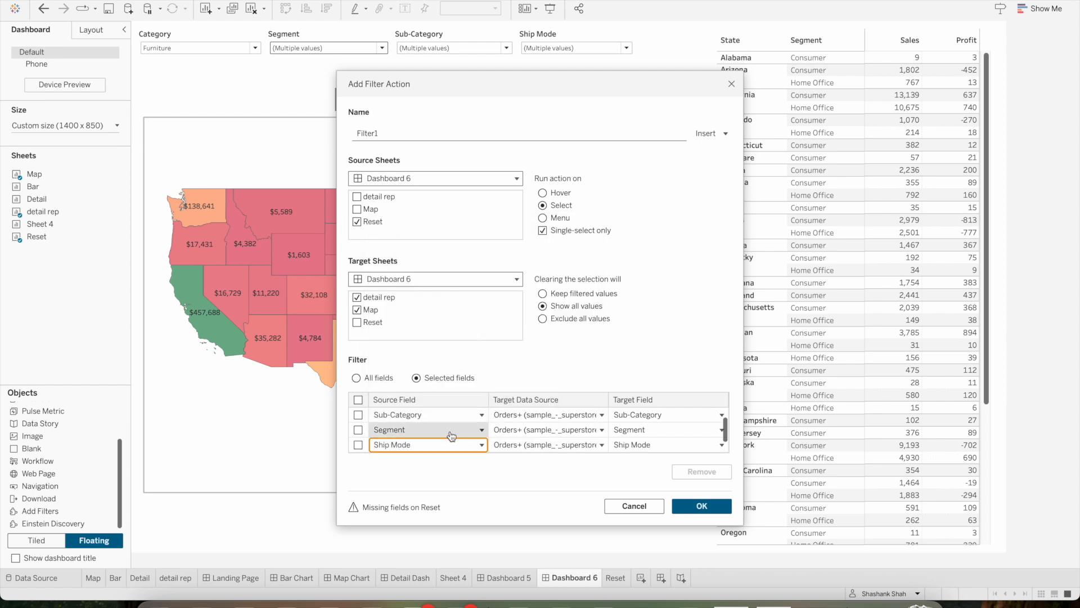
{"action": "scroll", "coordinate": [452, 435], "scroll_direction": "up", "scroll_amount": 1}
{"action": "scroll", "coordinate": [451, 435], "scroll_direction": "down", "scroll_amount": 2}
{"action": "scroll", "coordinate": [451, 435], "scroll_direction": "up", "scroll_amount": 2}
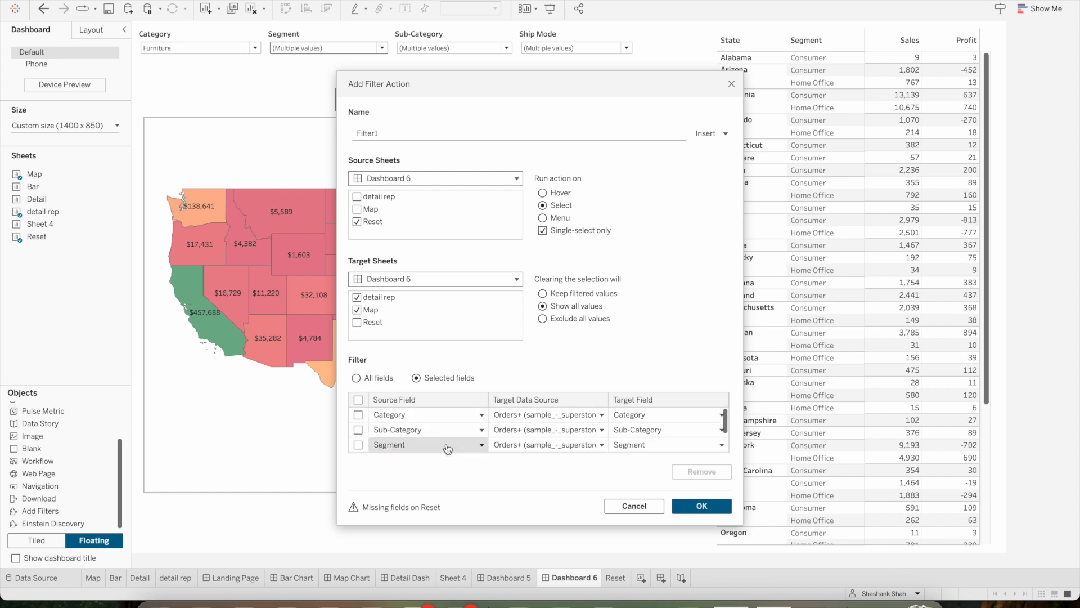
{"action": "left_click", "coordinate": [701, 508]}
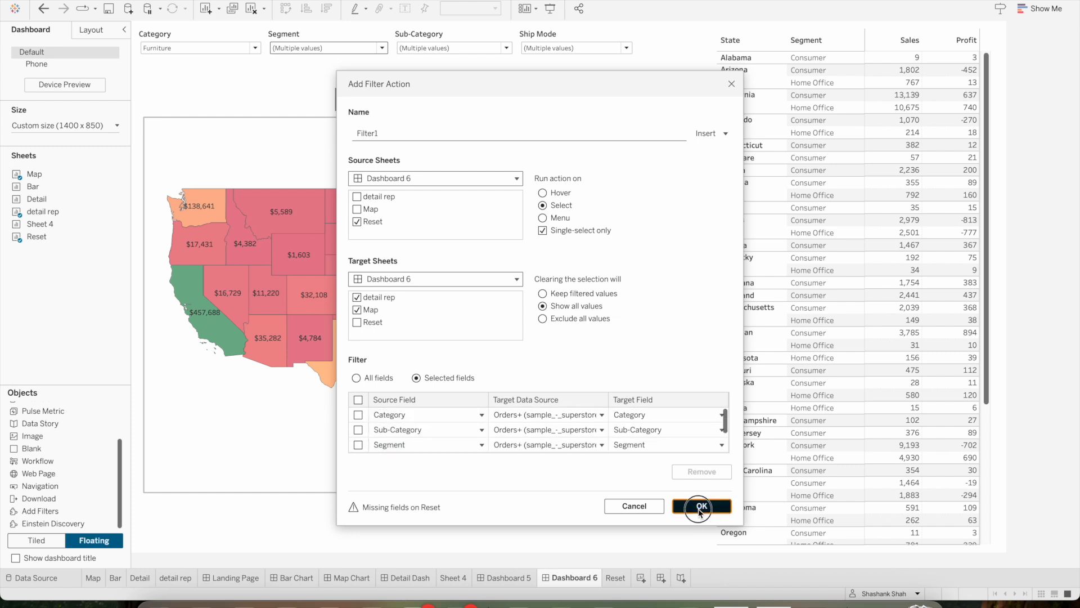
{"action": "left_click", "coordinate": [682, 416]}
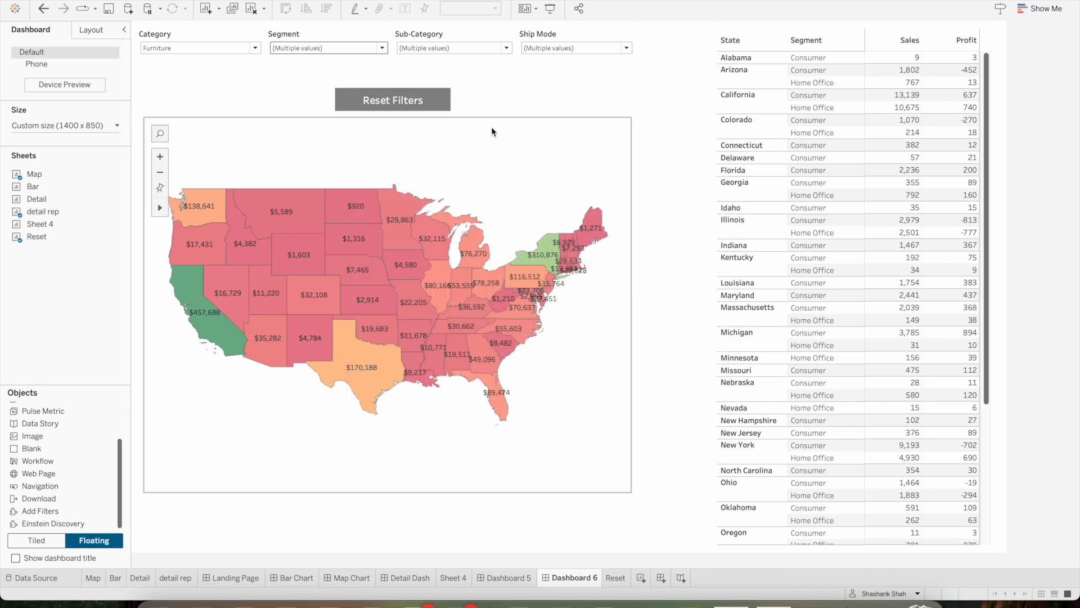
Try the Reset Filters button, view its Reset worksheet, and return to Dashboard 6.
{"action": "left_click", "coordinate": [434, 108]}
{"action": "left_click", "coordinate": [459, 106]}
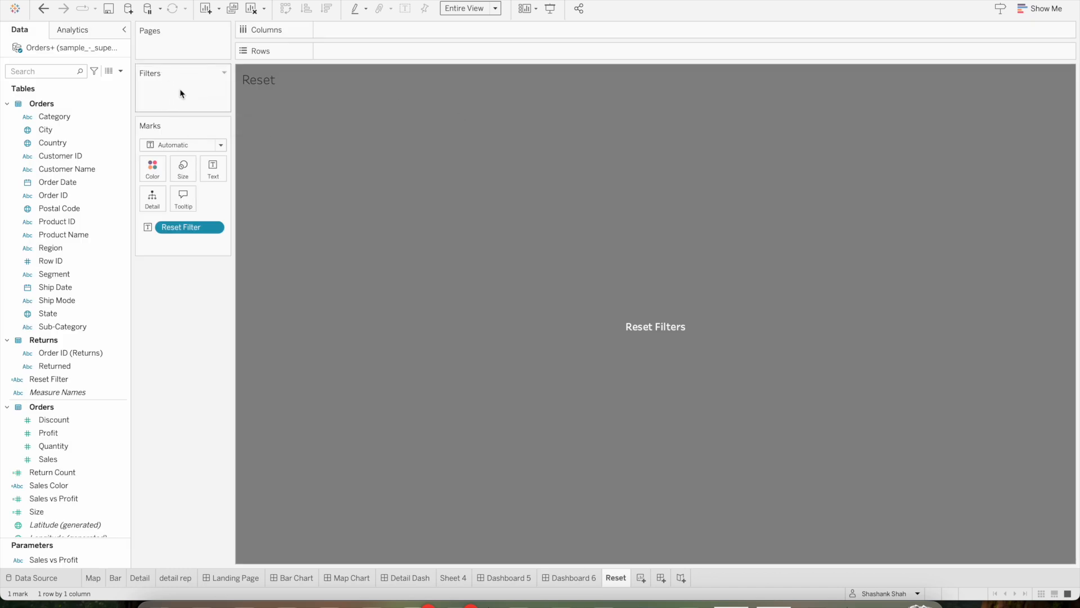
{"action": "left_click", "coordinate": [570, 578]}
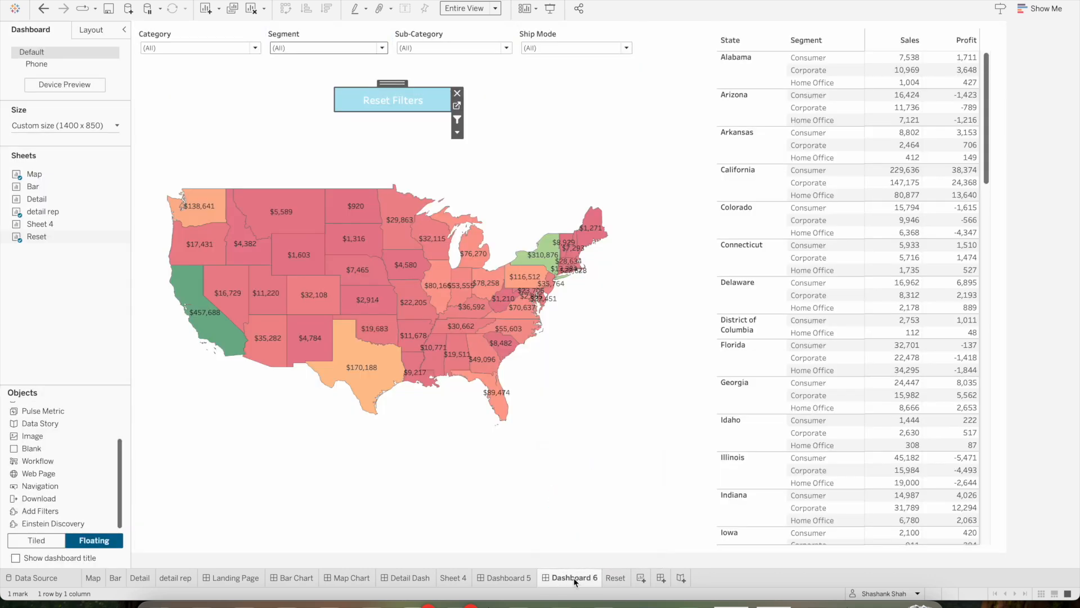
Deselect the Reset Filters button and preview the dashboard briefly in presentation mode.
{"action": "left_click", "coordinate": [396, 107]}
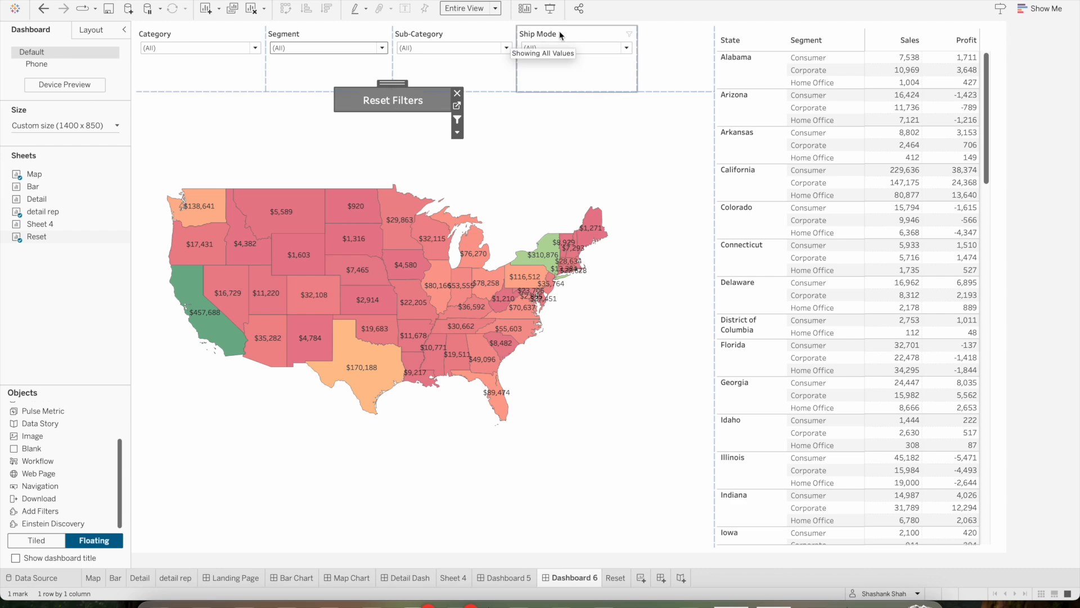
{"action": "left_click", "coordinate": [551, 9]}
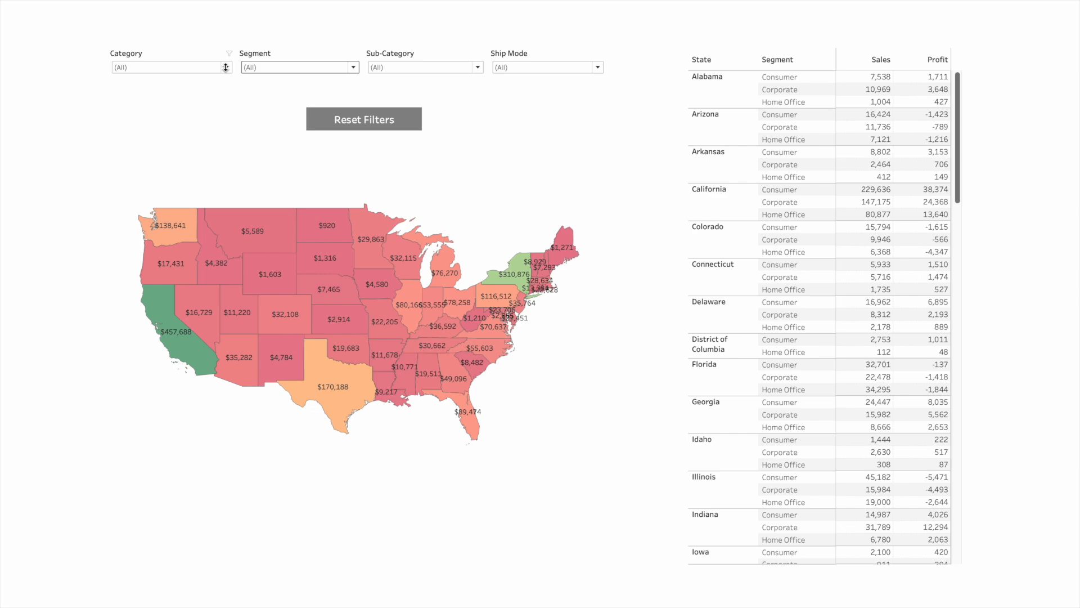
{"action": "key", "text": "Escape"}
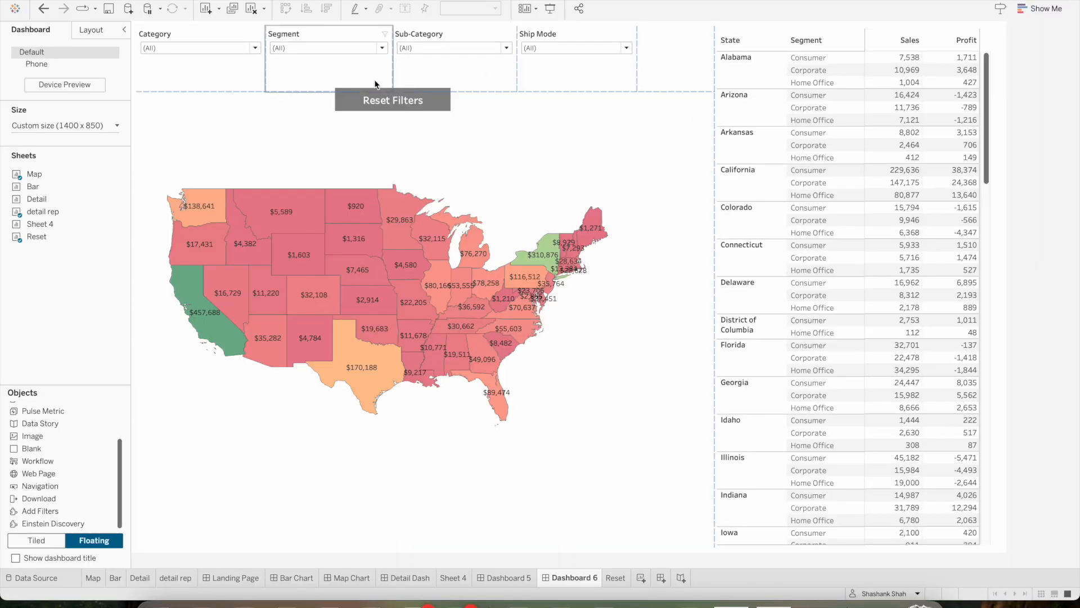
Filter the dashboard to the Furniture category and the Consumer segment only.
{"action": "left_click", "coordinate": [169, 47]}
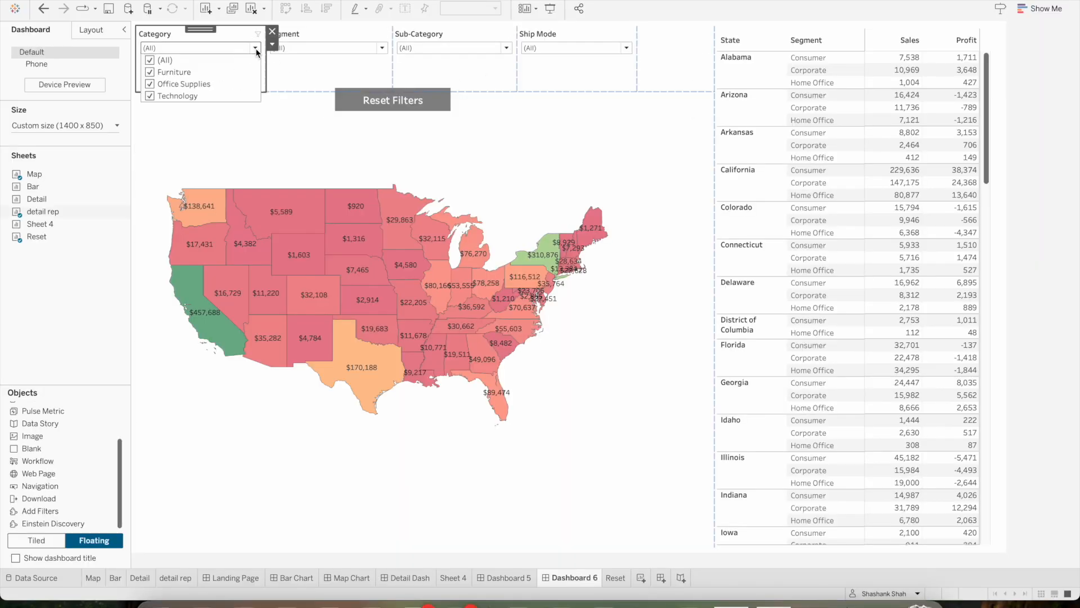
{"action": "left_click", "coordinate": [147, 60]}
{"action": "left_click", "coordinate": [151, 74]}
{"action": "left_click", "coordinate": [364, 48]}
{"action": "left_click", "coordinate": [339, 48]}
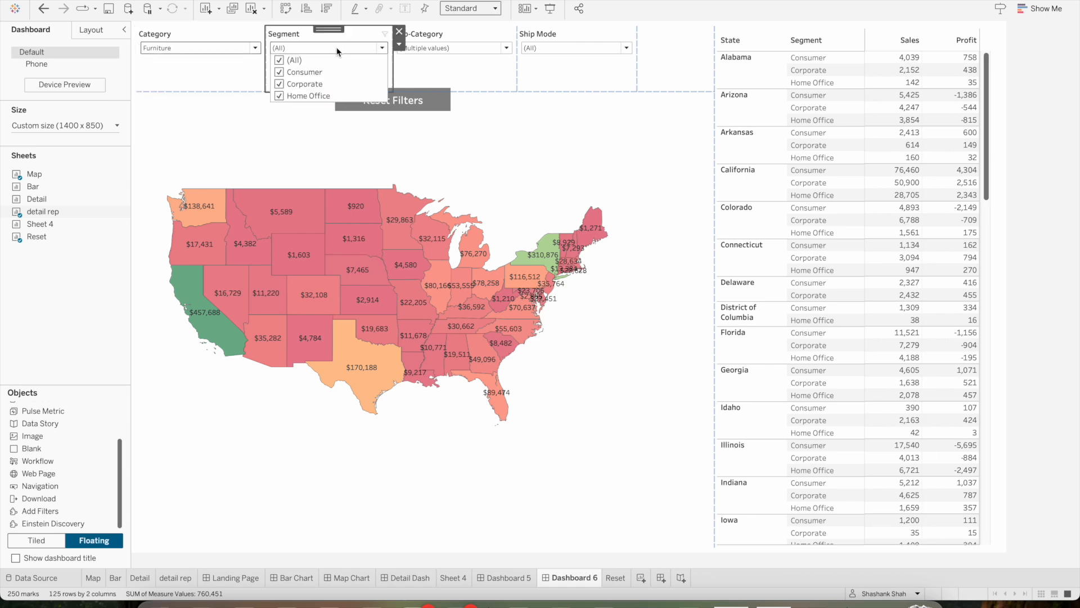
{"action": "left_click", "coordinate": [279, 60]}
{"action": "left_click", "coordinate": [279, 72]}
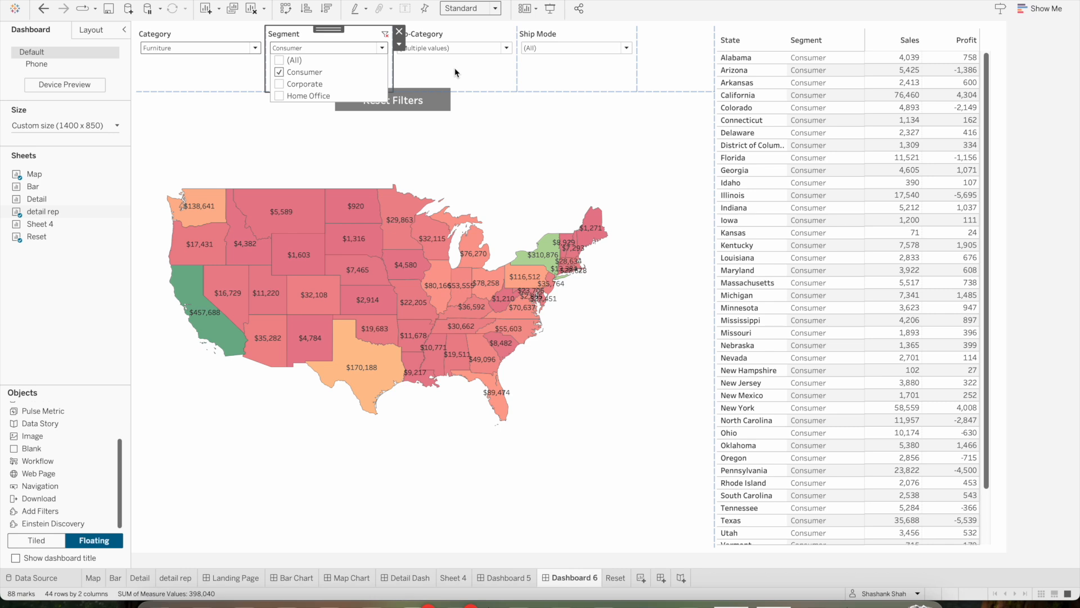
Check the Sub-Category filter's values and limit Ship Mode to First Class and Same Day.
{"action": "left_click", "coordinate": [447, 51]}
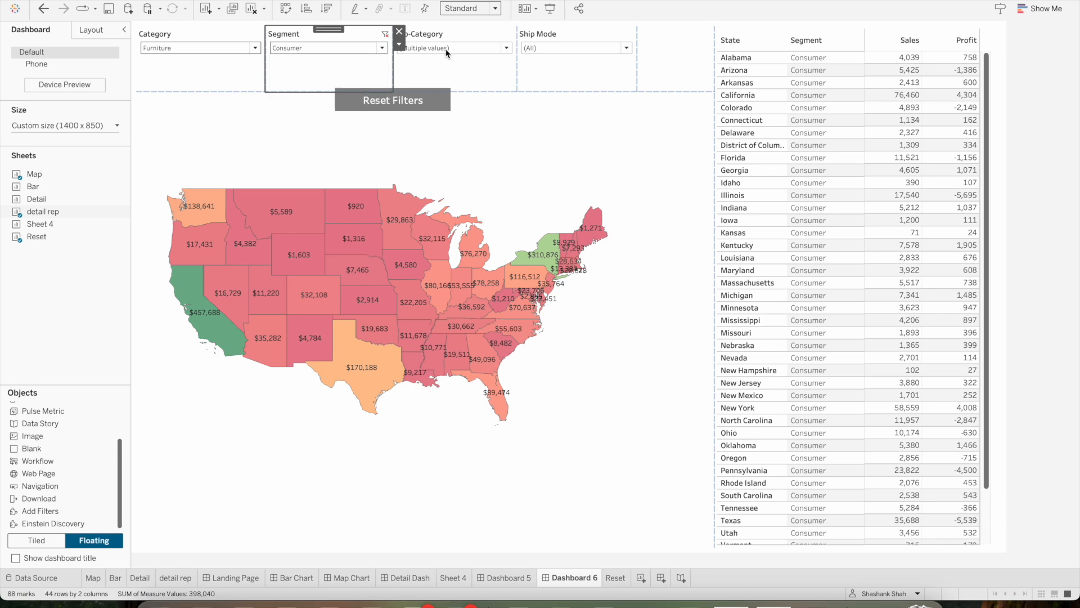
{"action": "left_click", "coordinate": [509, 48]}
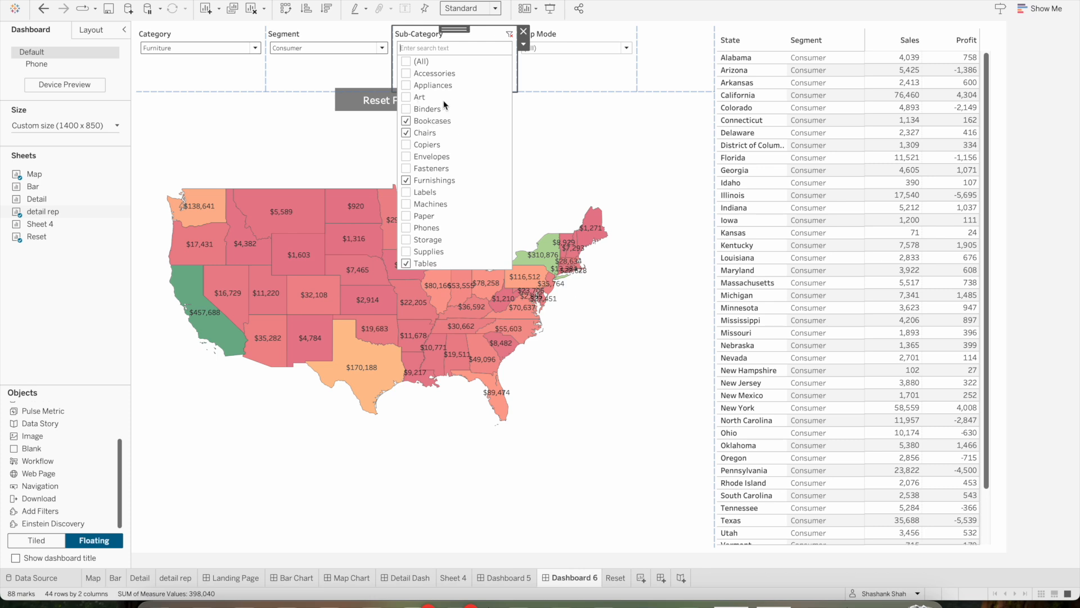
{"action": "left_click", "coordinate": [572, 49]}
{"action": "left_click", "coordinate": [572, 50]}
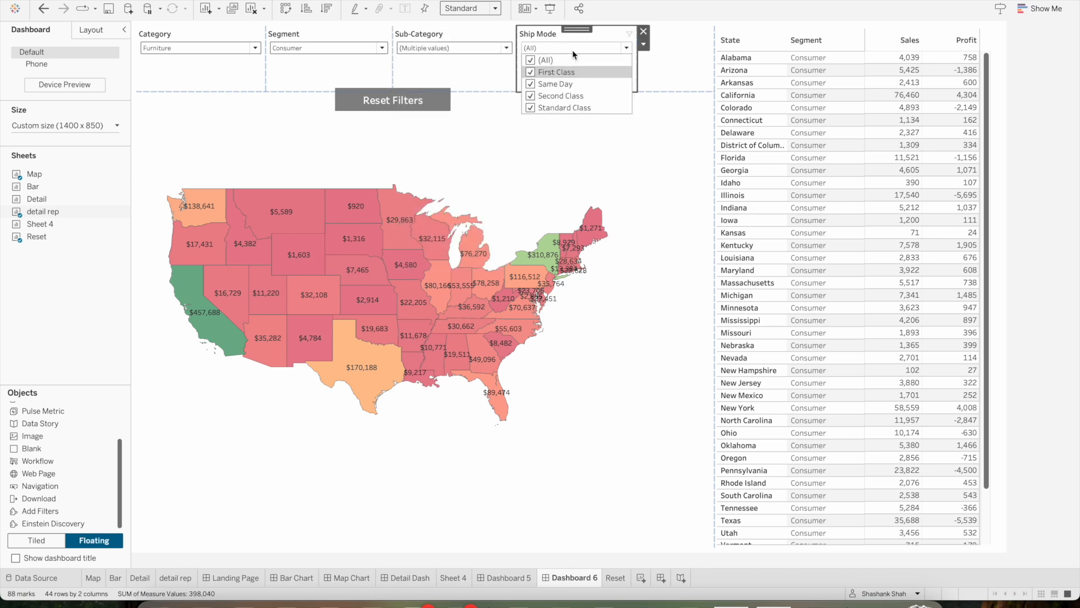
{"action": "left_click", "coordinate": [531, 60]}
{"action": "left_click", "coordinate": [531, 72]}
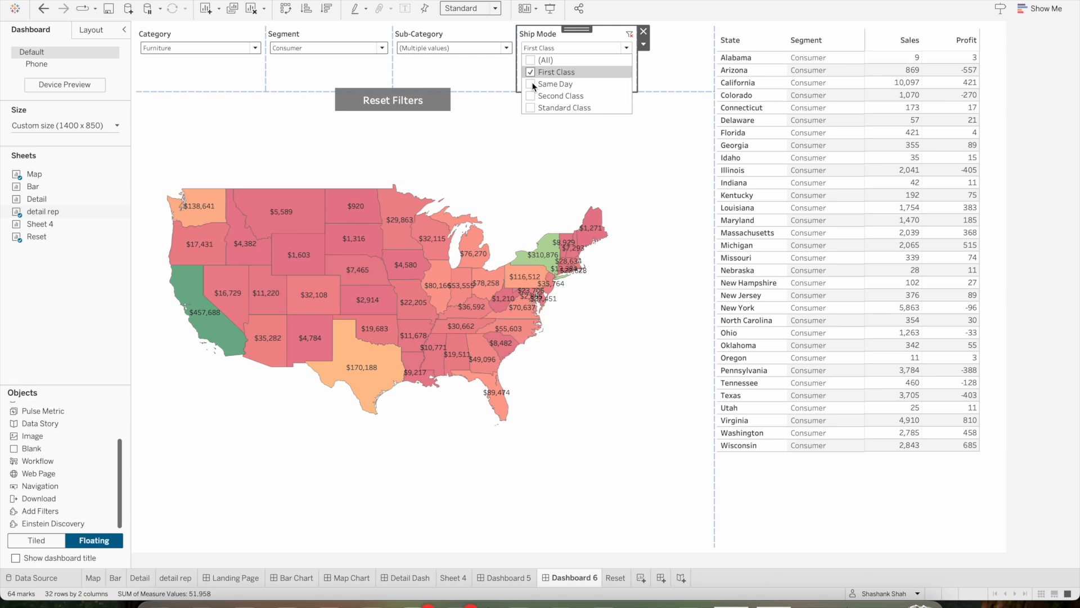
{"action": "left_click", "coordinate": [531, 84]}
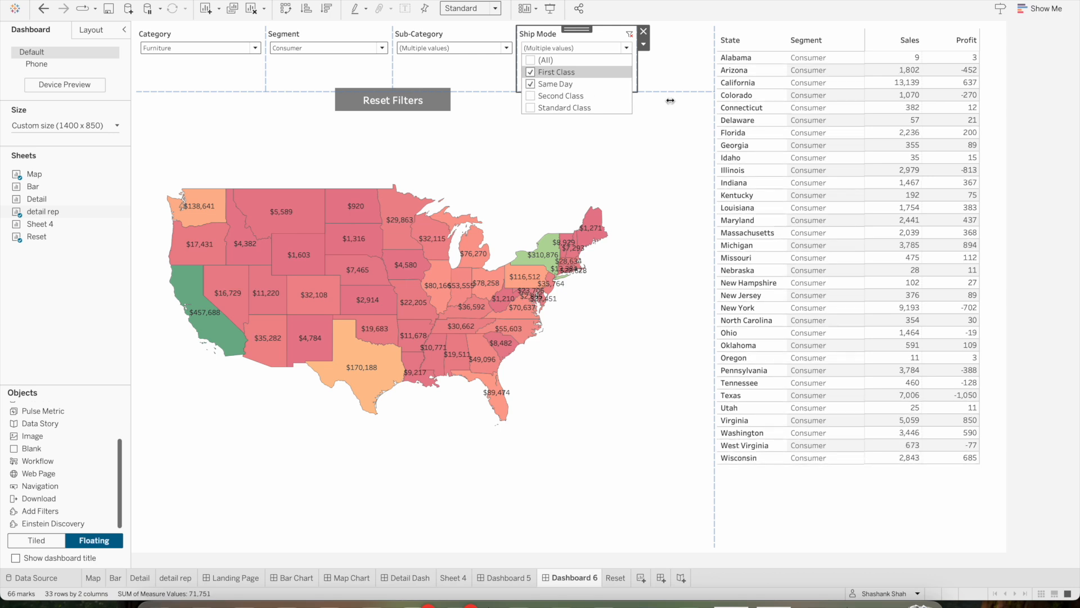
{"action": "left_click", "coordinate": [1032, 134]}
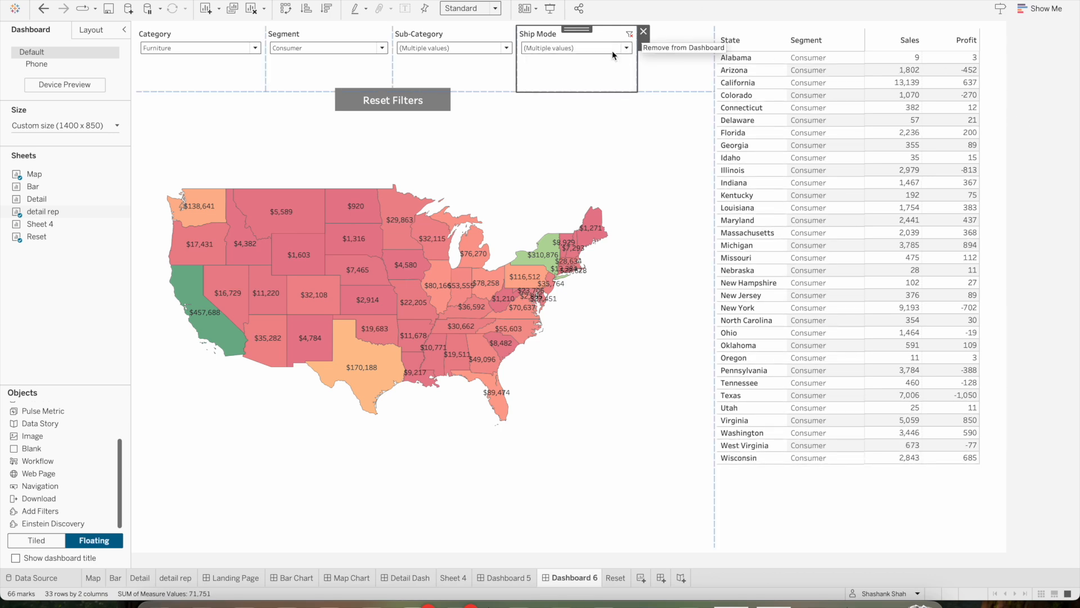
Reset all dashboard filters with the Reset Filters button in presentation mode, deselect the button, and leave the presentation.
{"action": "left_click", "coordinate": [550, 9]}
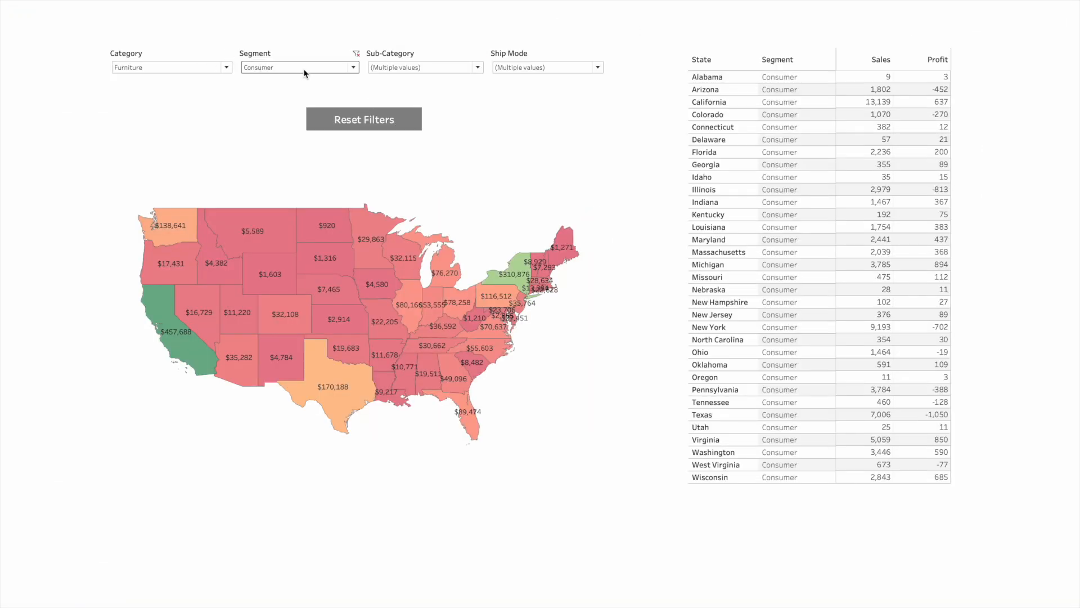
{"action": "left_click", "coordinate": [363, 120]}
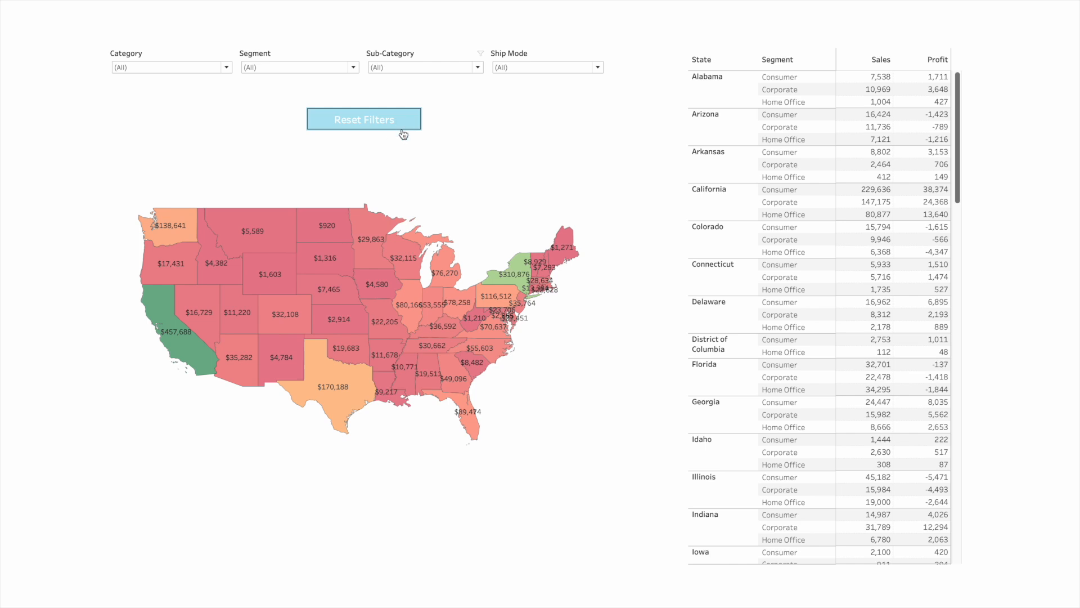
{"action": "left_click", "coordinate": [362, 117]}
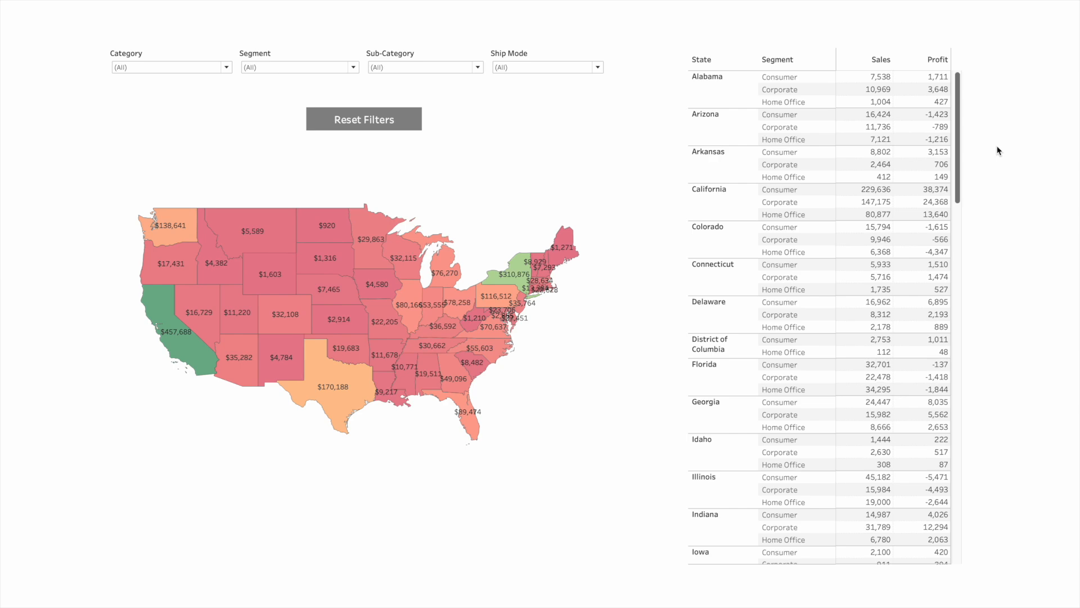
{"action": "key", "text": "Escape"}
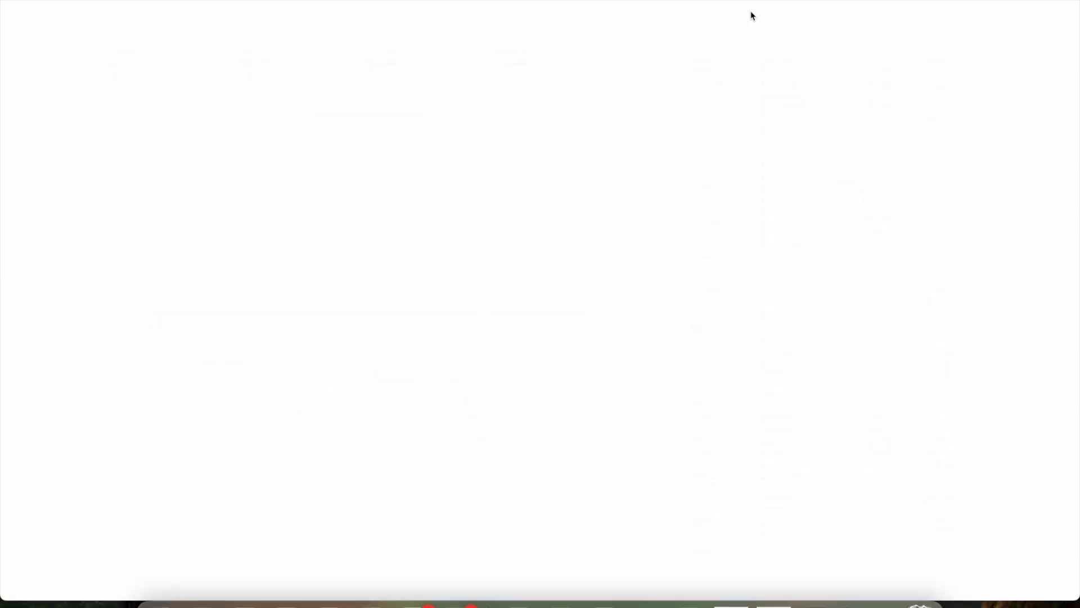